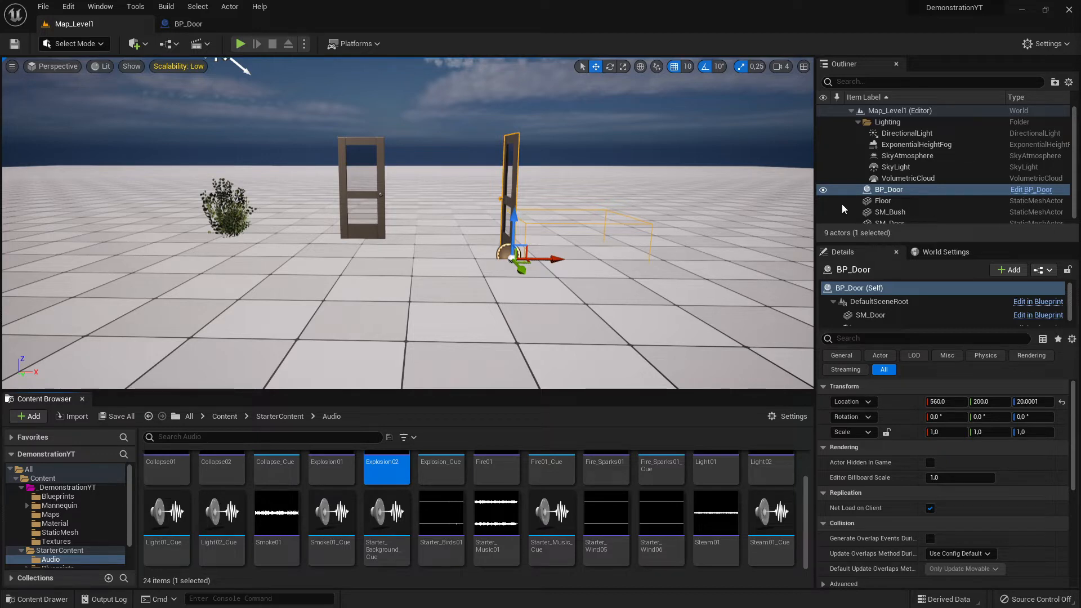
- Close the BP_Door blueprint editor
click(189, 23)
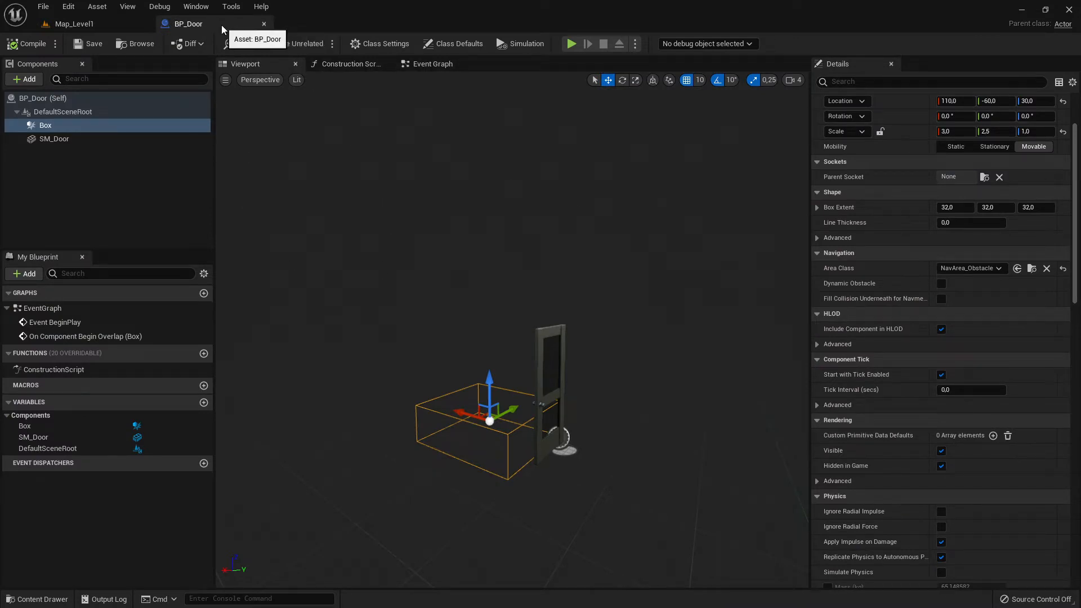
click(264, 24)
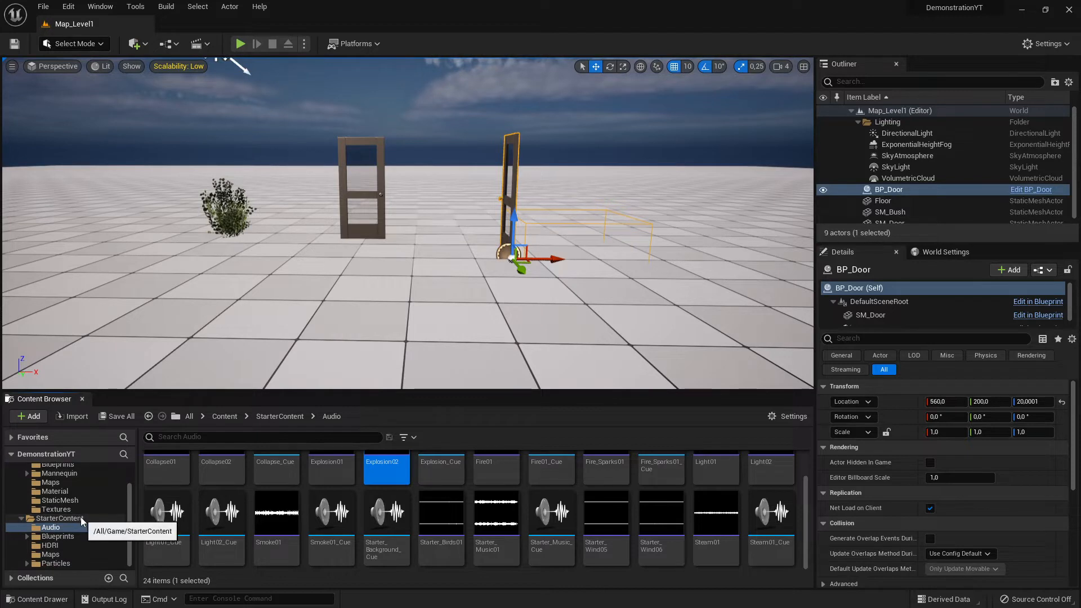
- Examine the contents of the _DemonstrationYT project folder and the sound assets in the StarterContent Audio folder
click(112, 488)
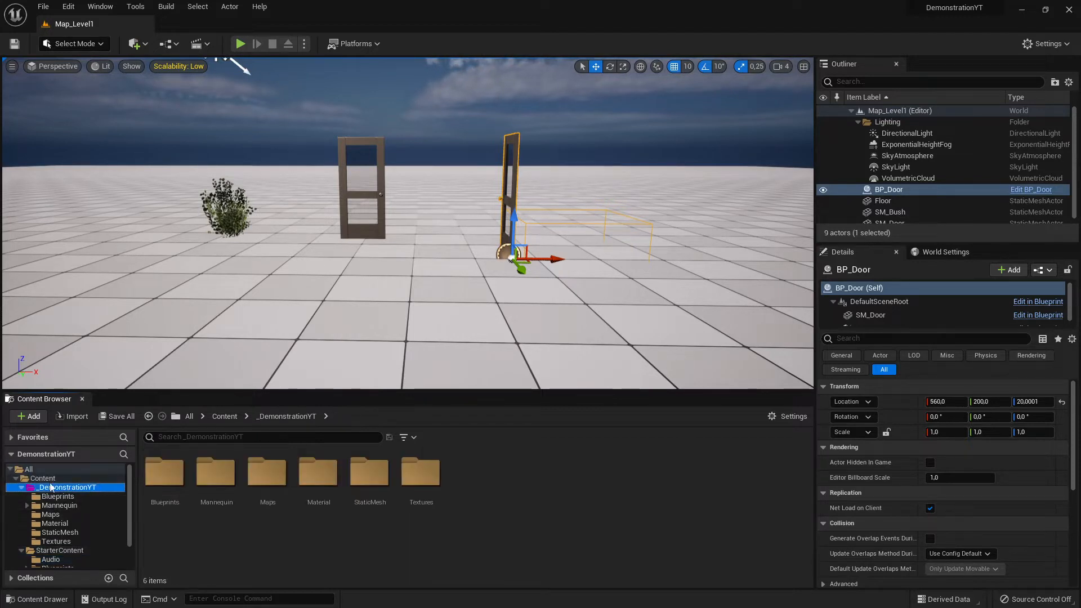
scroll(90, 524, down, 2)
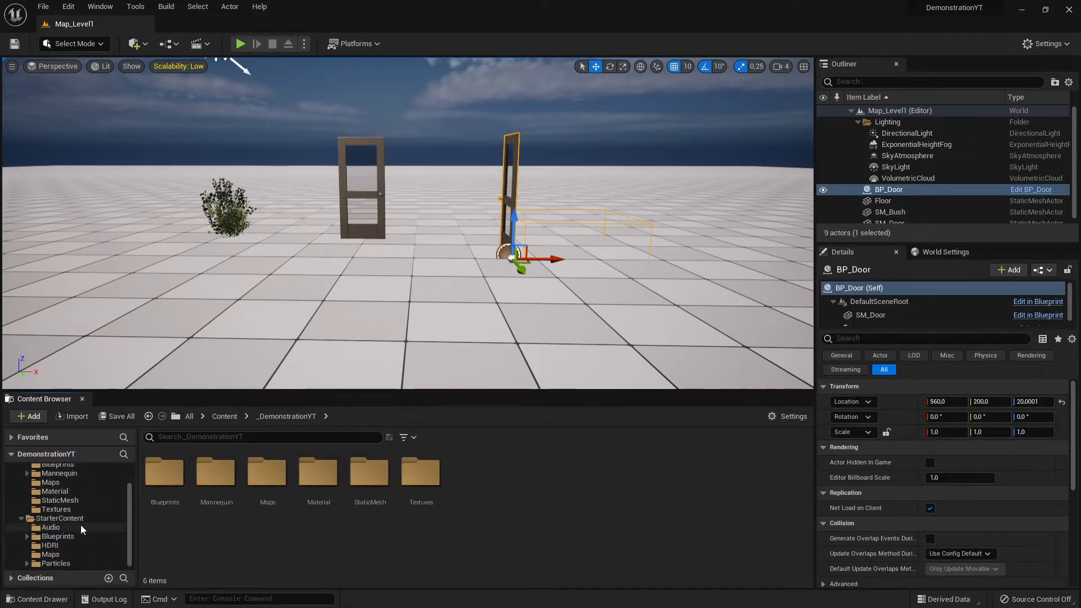
scroll(90, 523, up, 2)
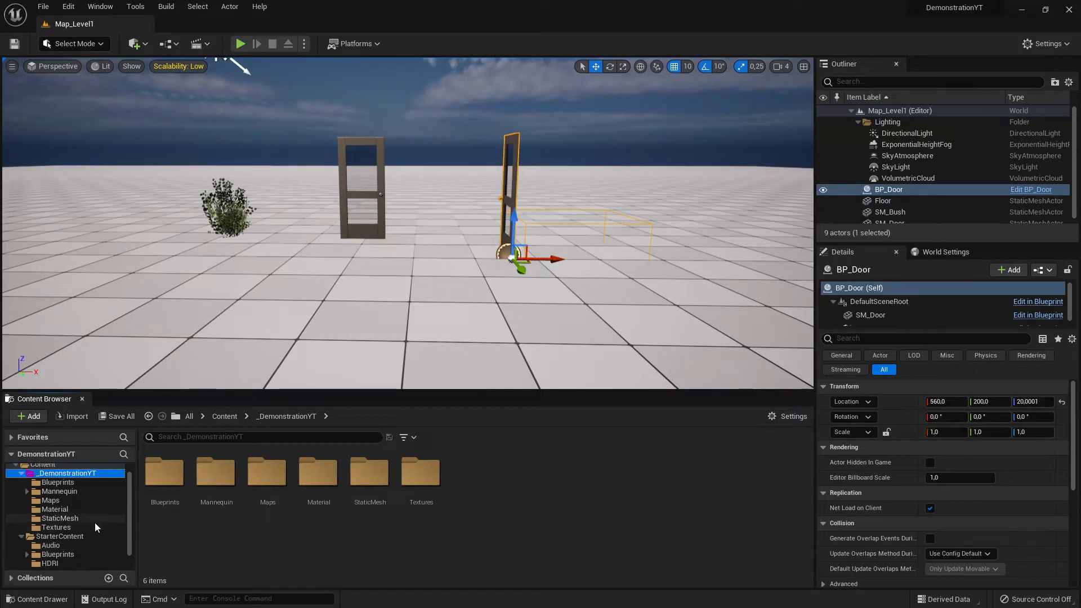
click(59, 545)
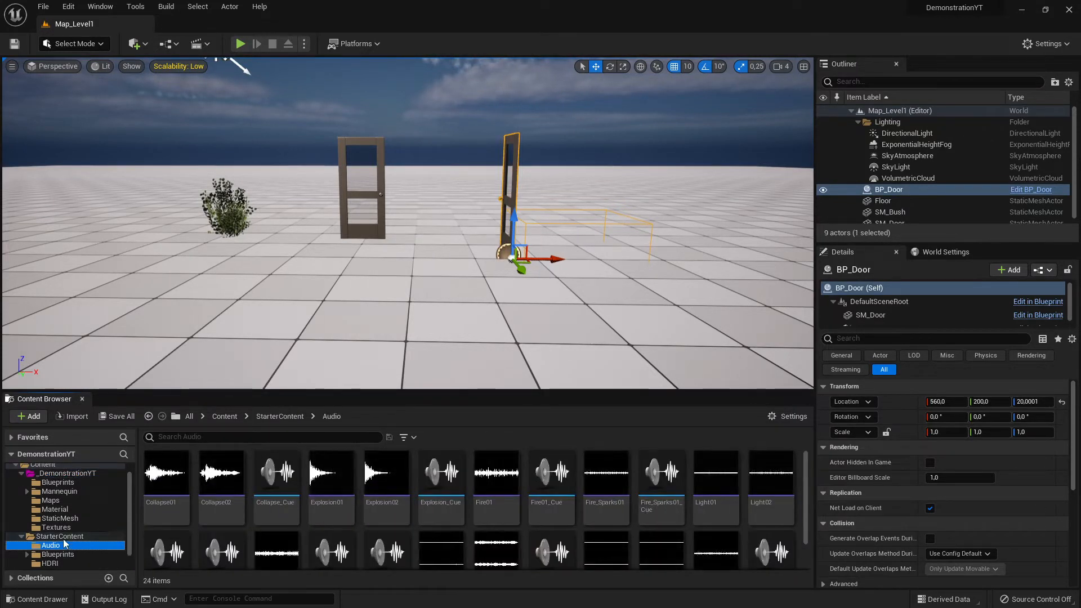
scroll(86, 535, up, 1)
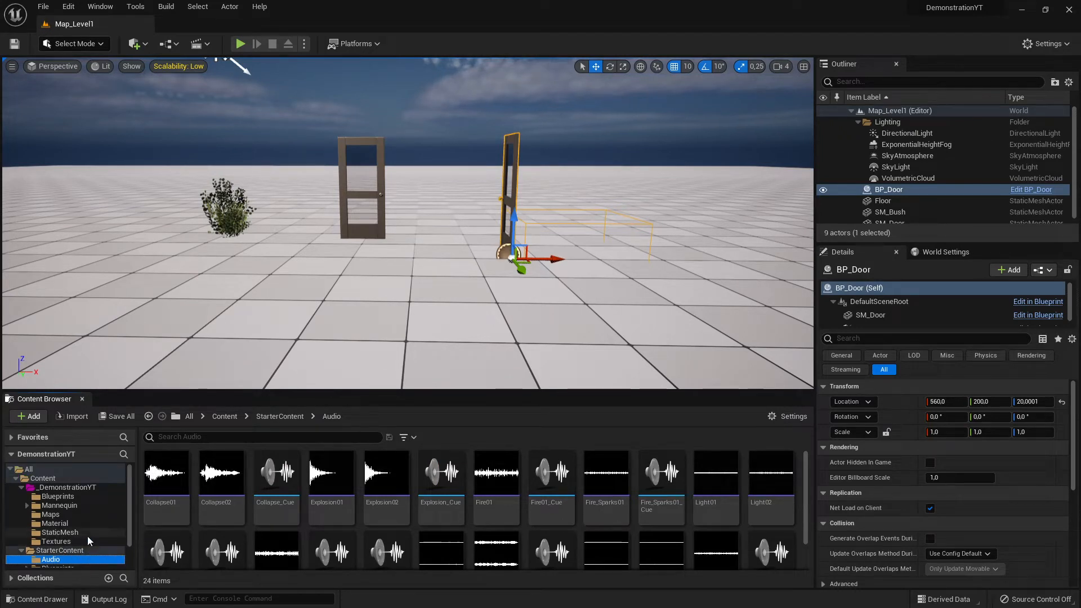
scroll(98, 536, down, 2)
click(70, 519)
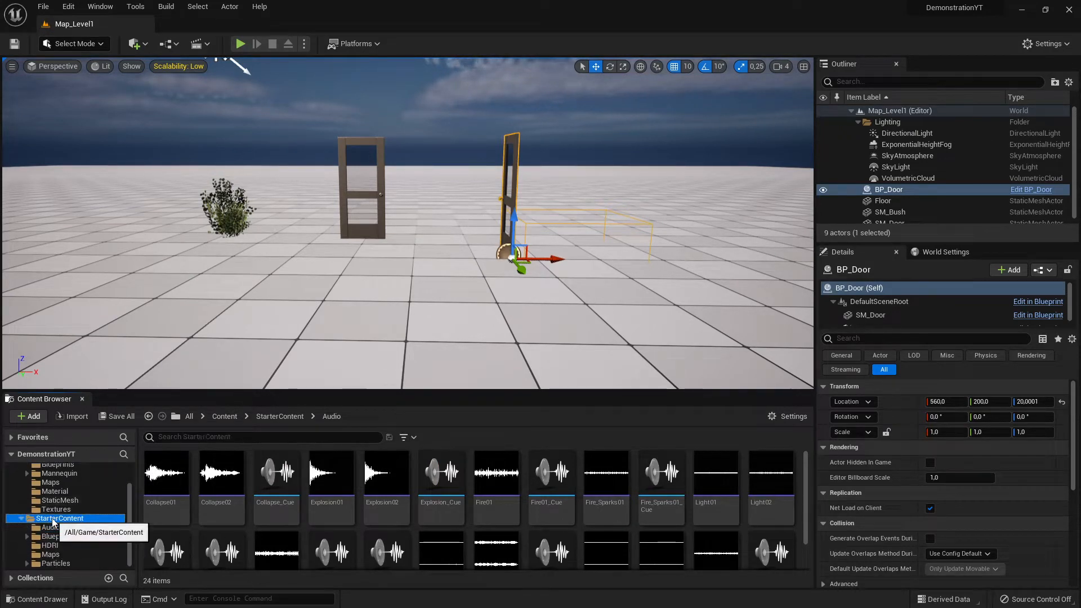
click(65, 530)
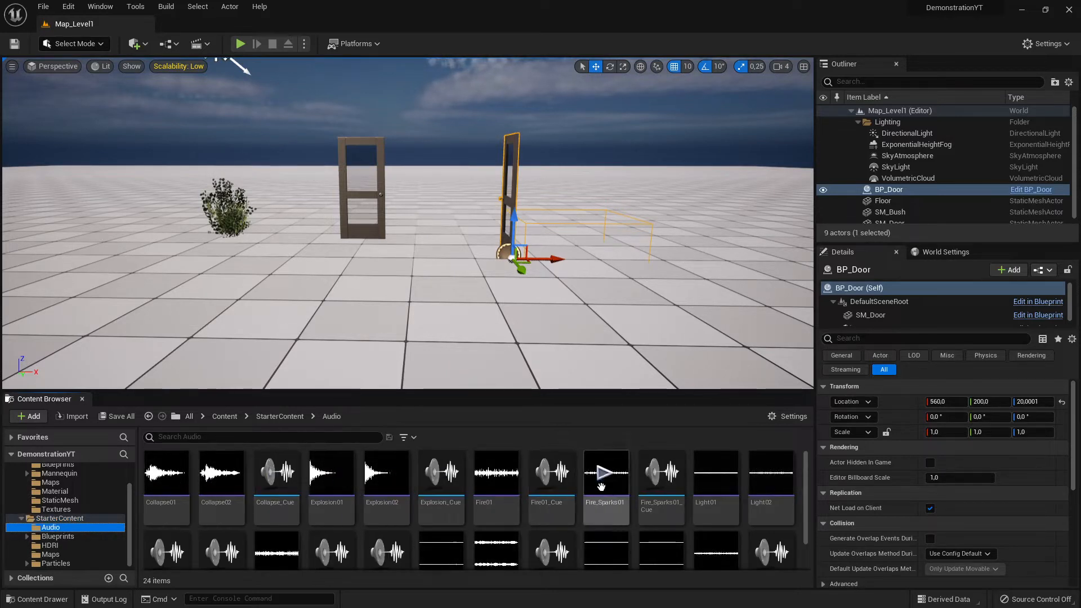
scroll(605, 513, down, 1)
scroll(557, 526, up, 1)
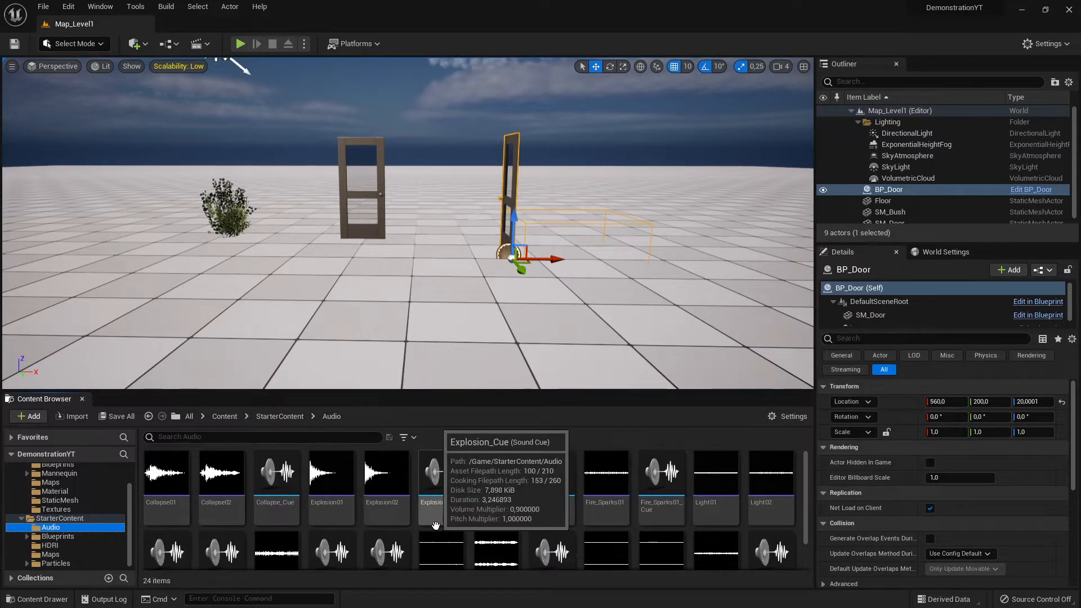
scroll(76, 536, up, 2)
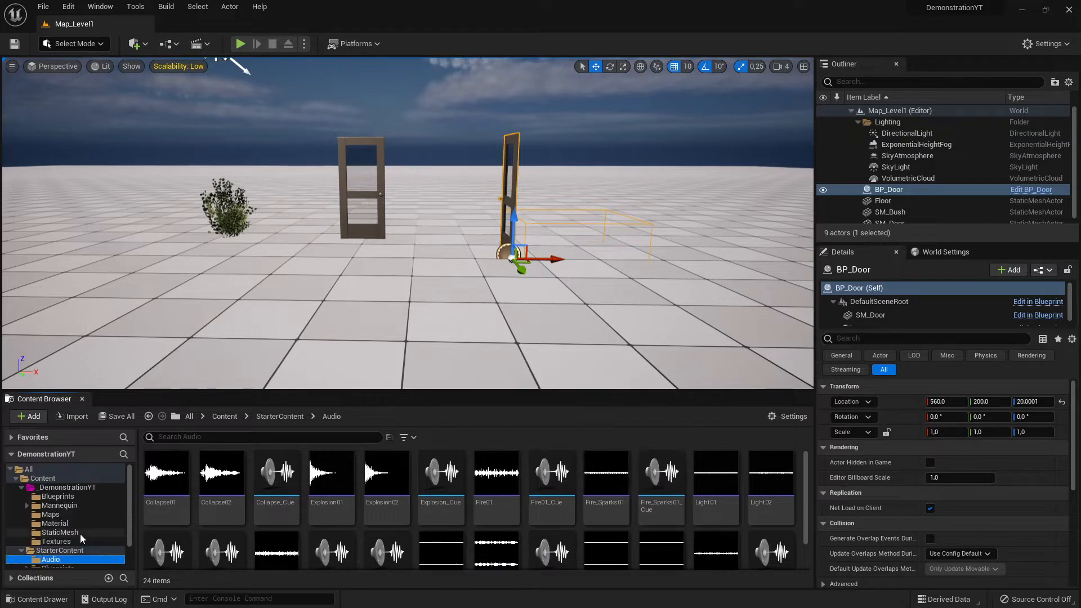
- Show the StarterContent Audio folder and enlarge the content browser so all of its sound assets fit
click(68, 487)
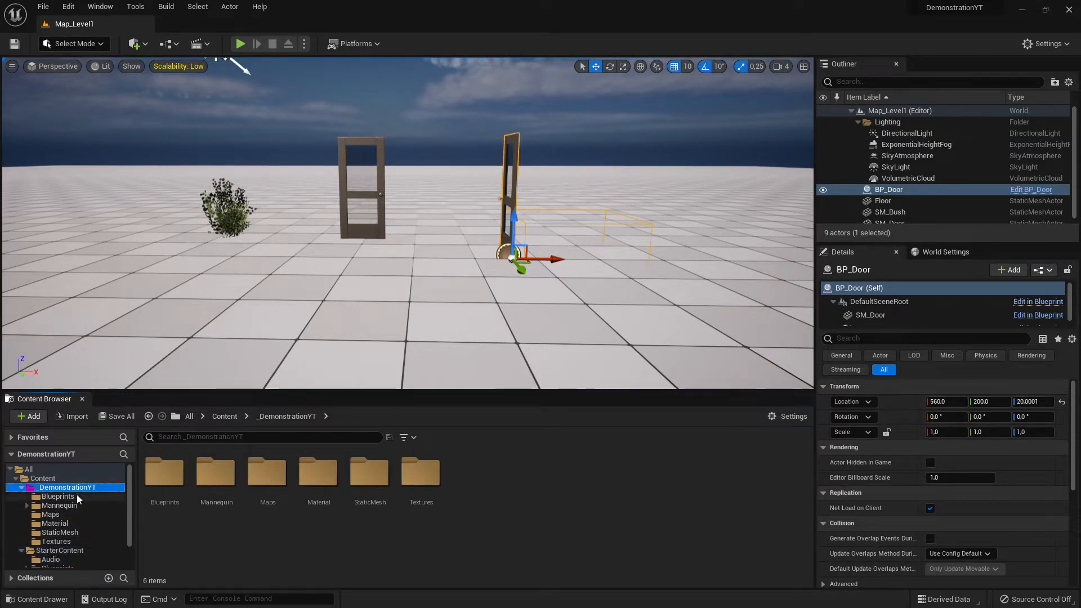
scroll(112, 541, down, 2)
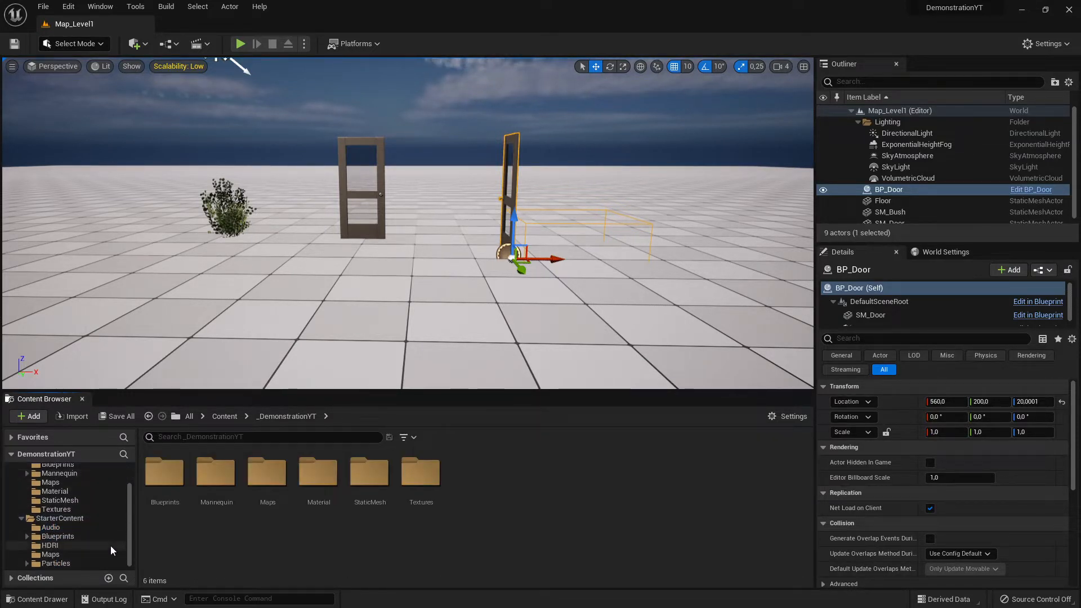
scroll(103, 542, up, 1)
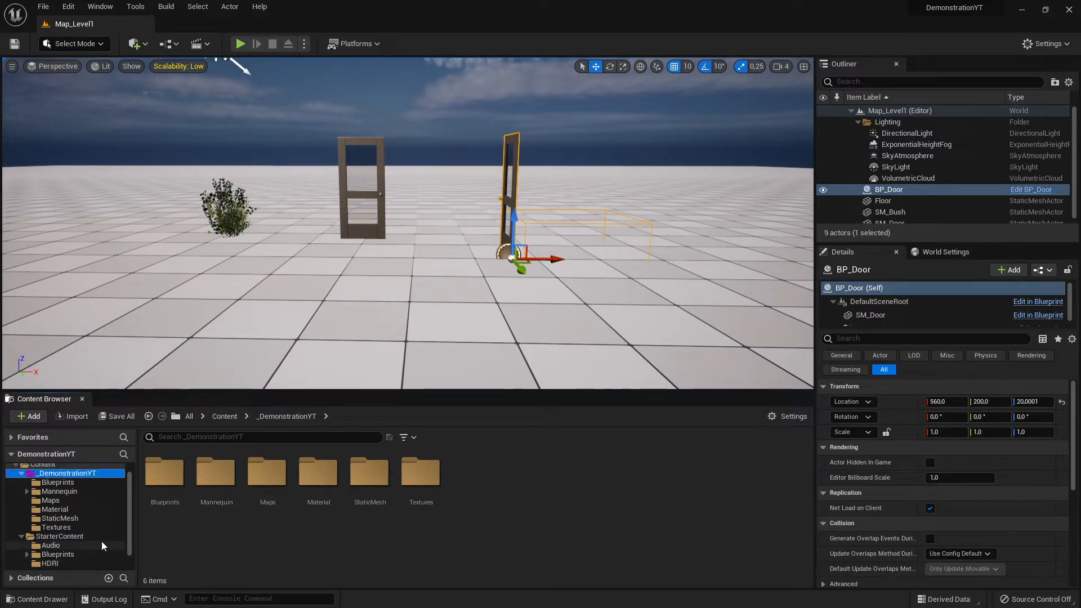
click(99, 542)
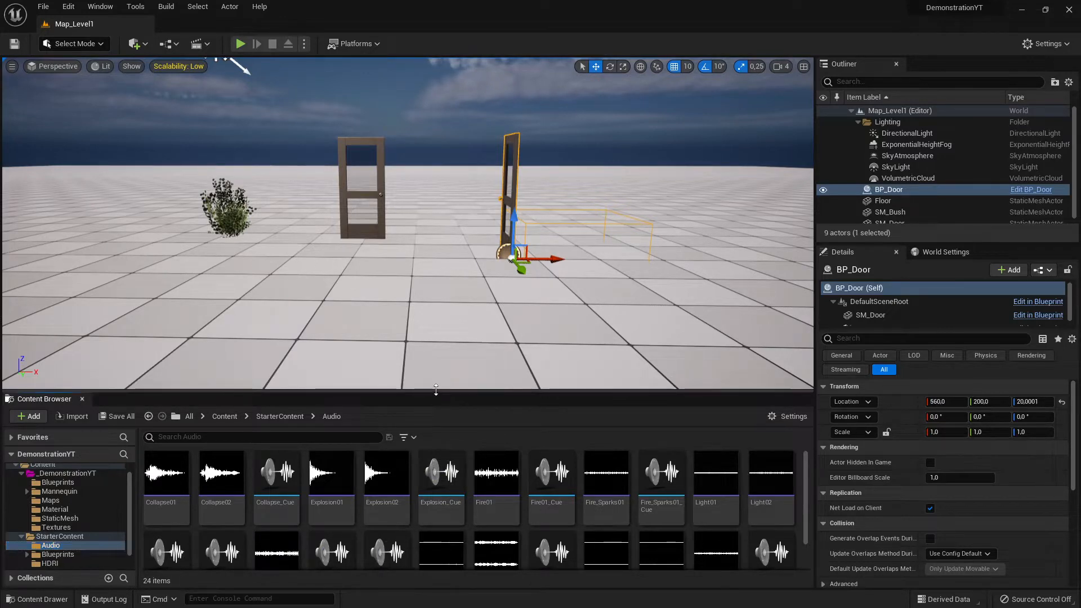
drag(442, 392, 443, 328)
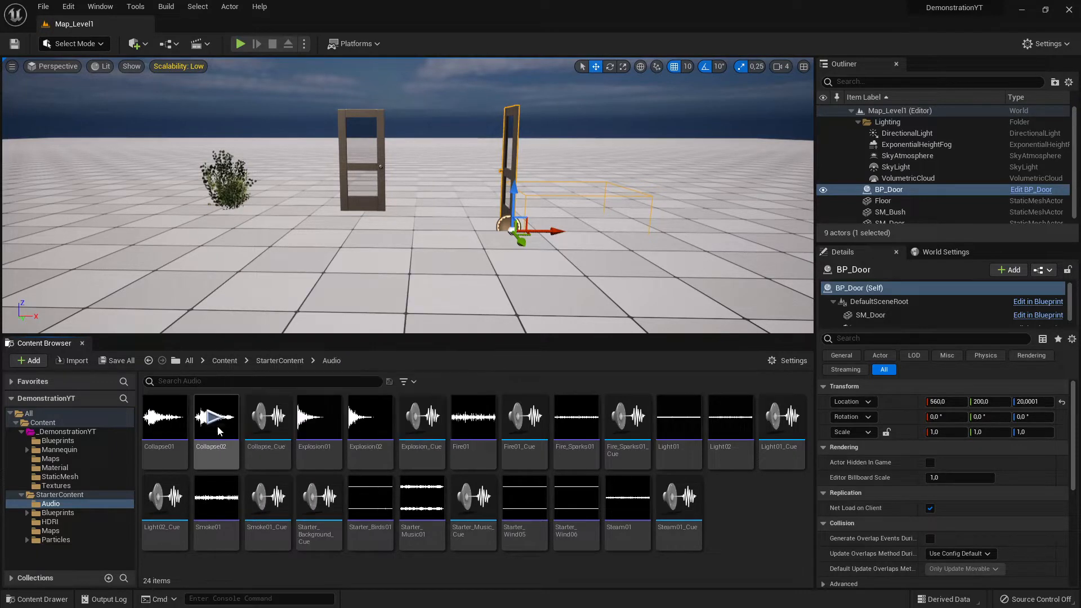
- Compare the Collapse02 sound wave with the Collapse_Cue sound cue among the Audio assets
click(217, 455)
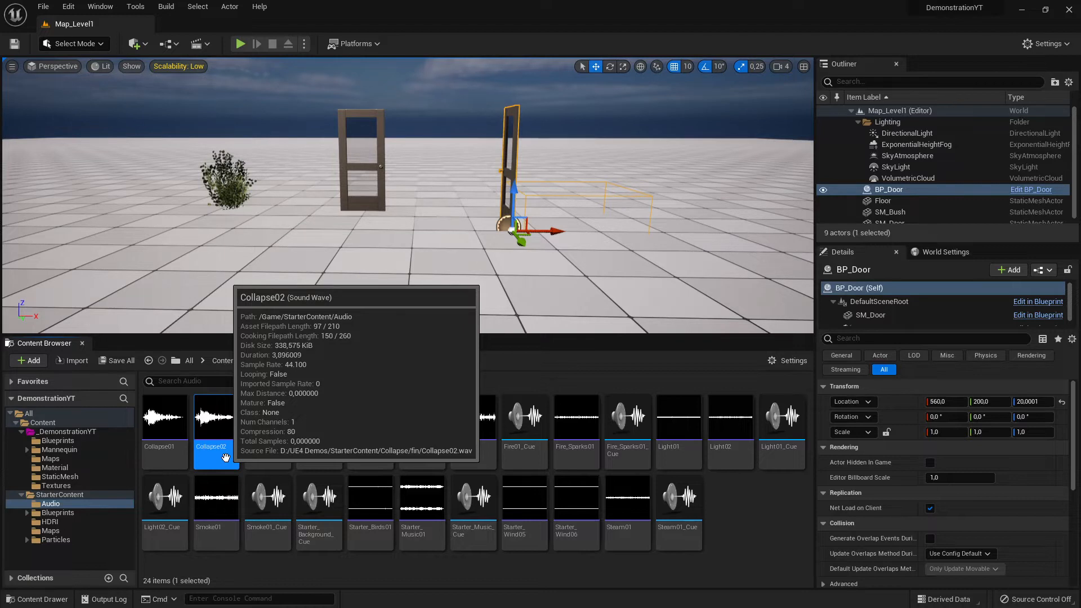
click(263, 455)
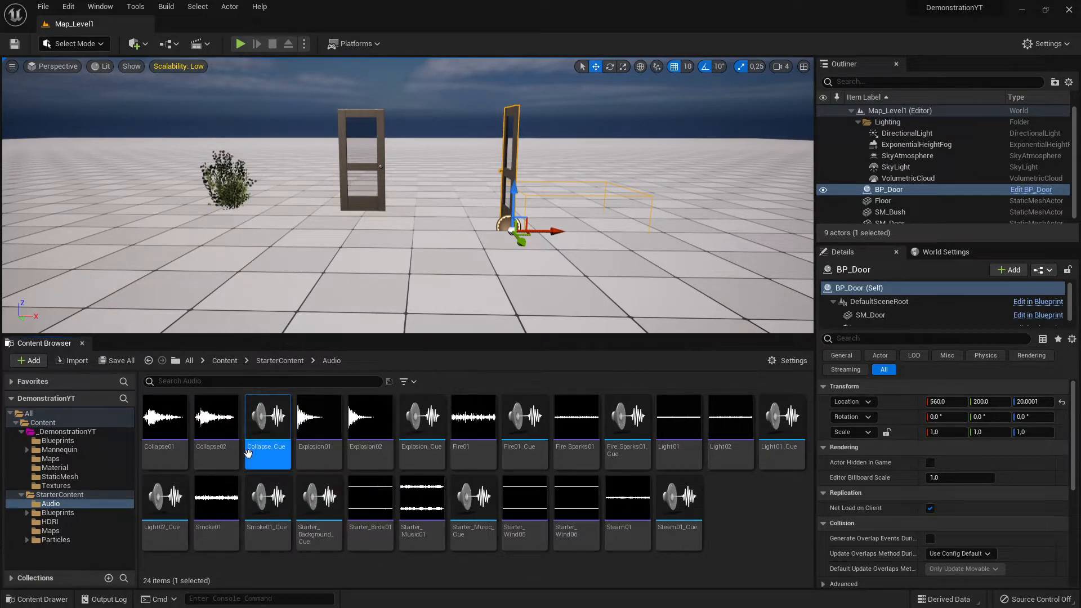
click(216, 459)
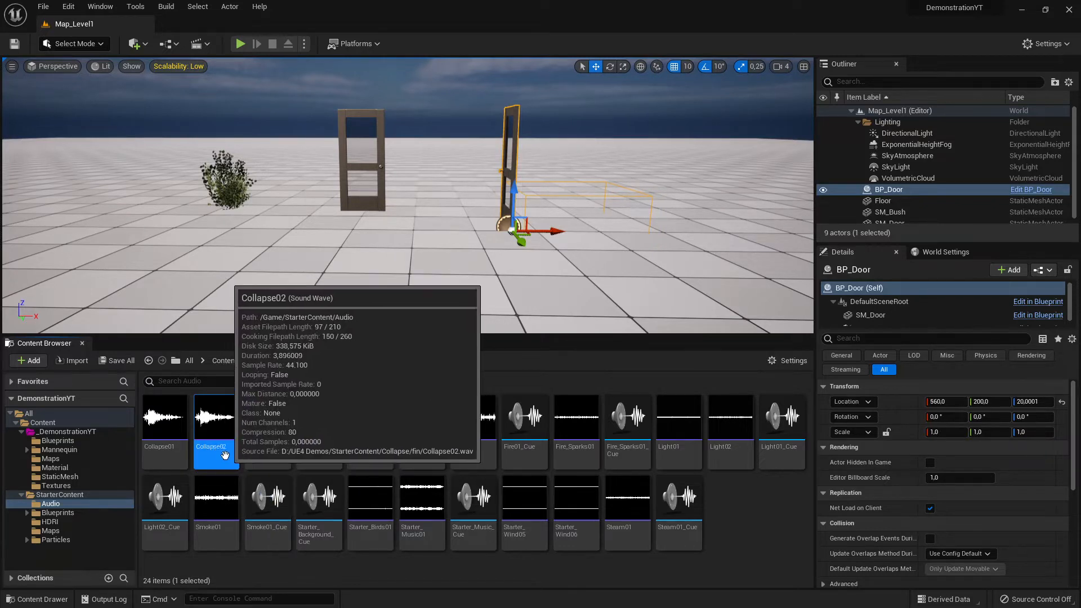
- Open the Collapse02 sound wave, review its properties from Format to Attenuation, and close it
double_click(225, 454)
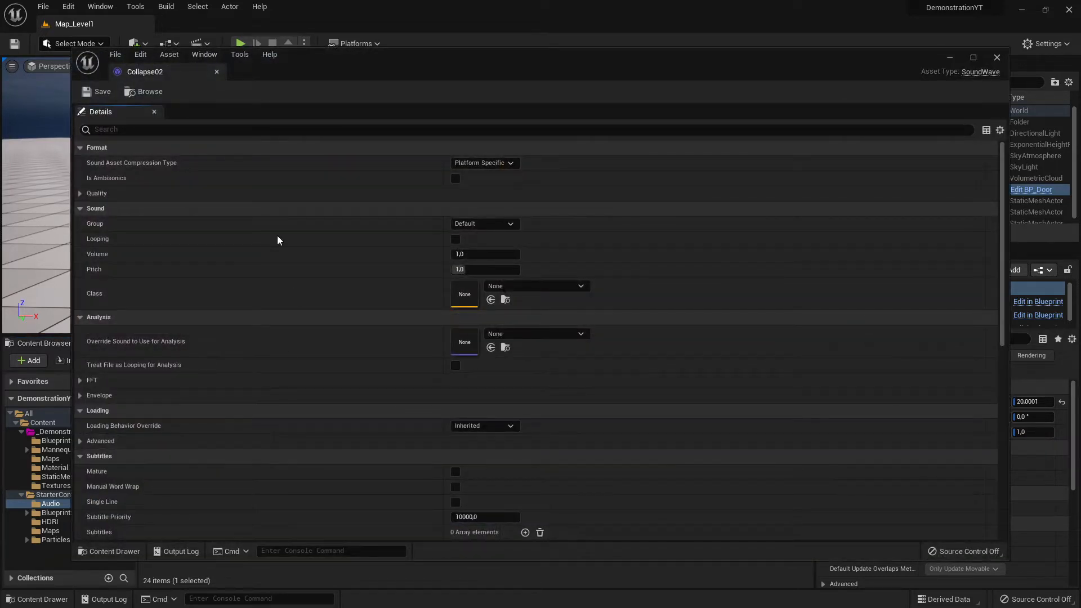
scroll(283, 202, down, 4)
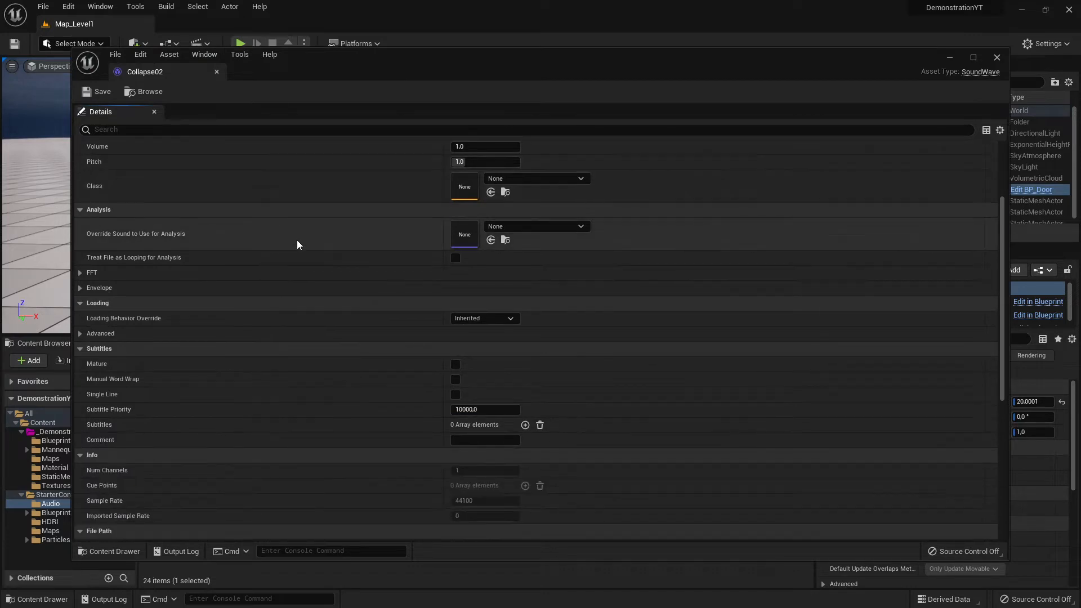
scroll(298, 243, down, 10)
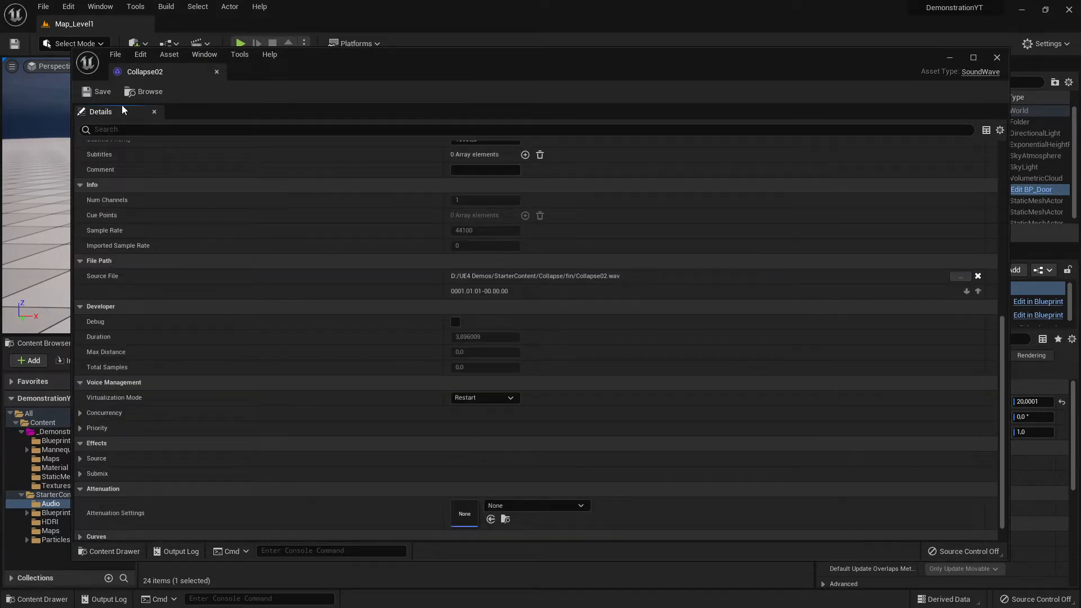
scroll(428, 338, up, 10)
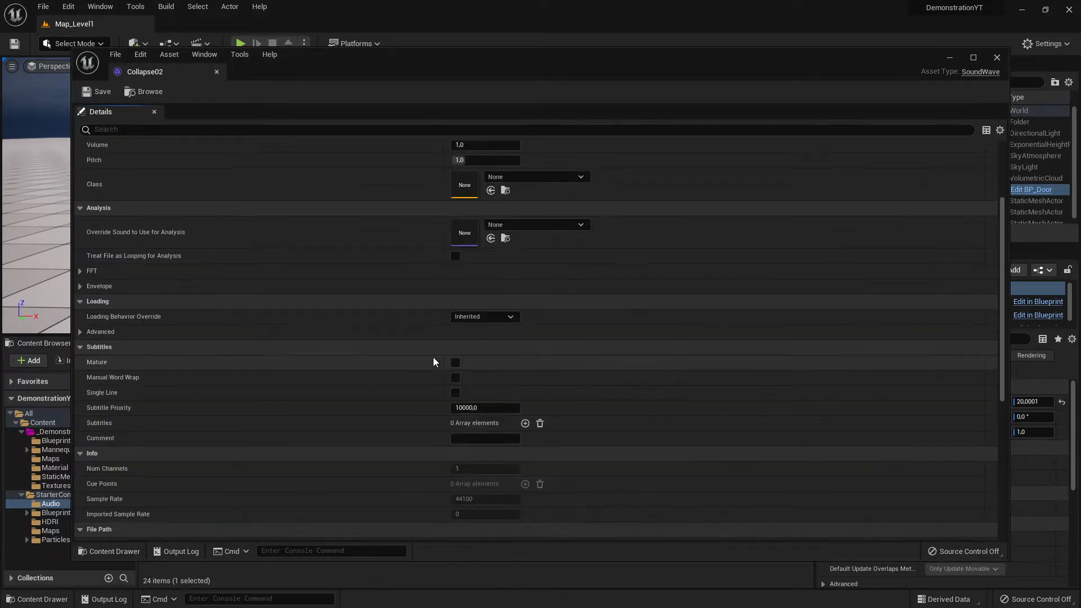
scroll(433, 362, up, 4)
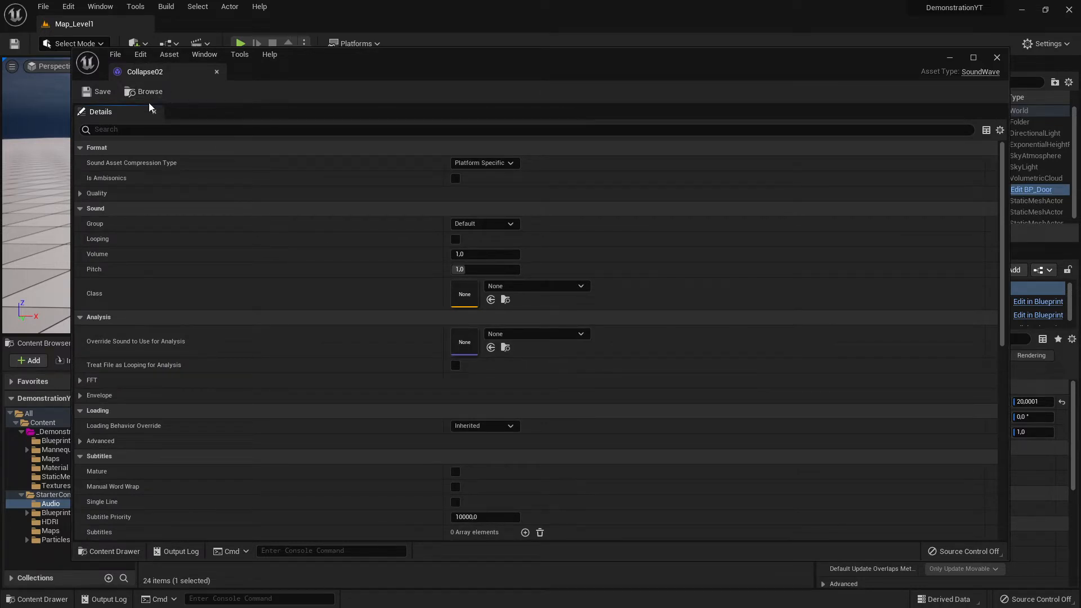
click(216, 71)
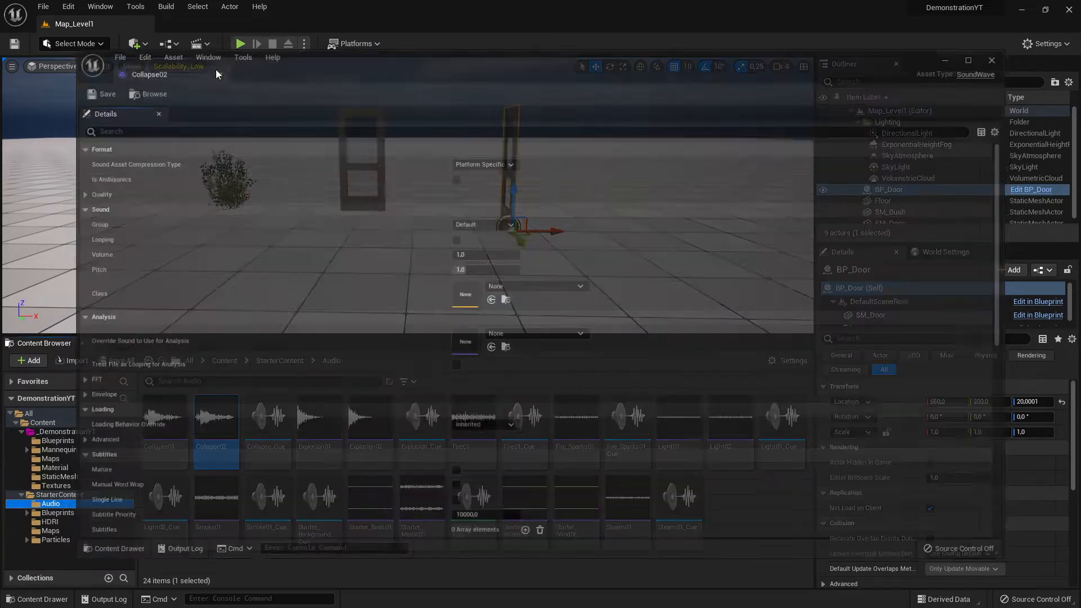
- Open the Collapse_Cue sound cue and dock its editor beside the Map_Level1 level
double_click(277, 461)
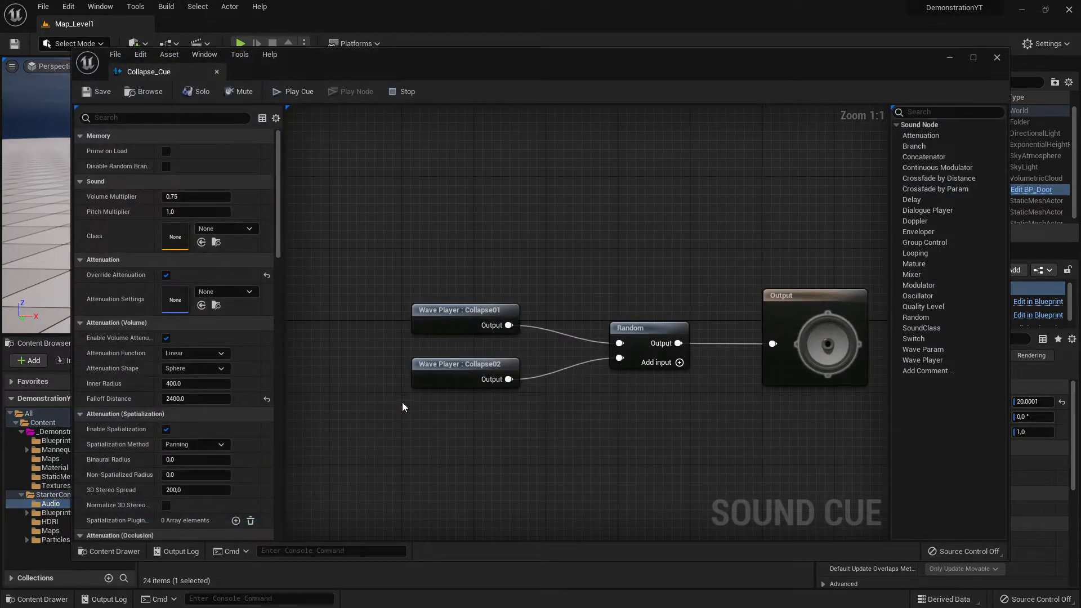
scroll(441, 340, down, 3)
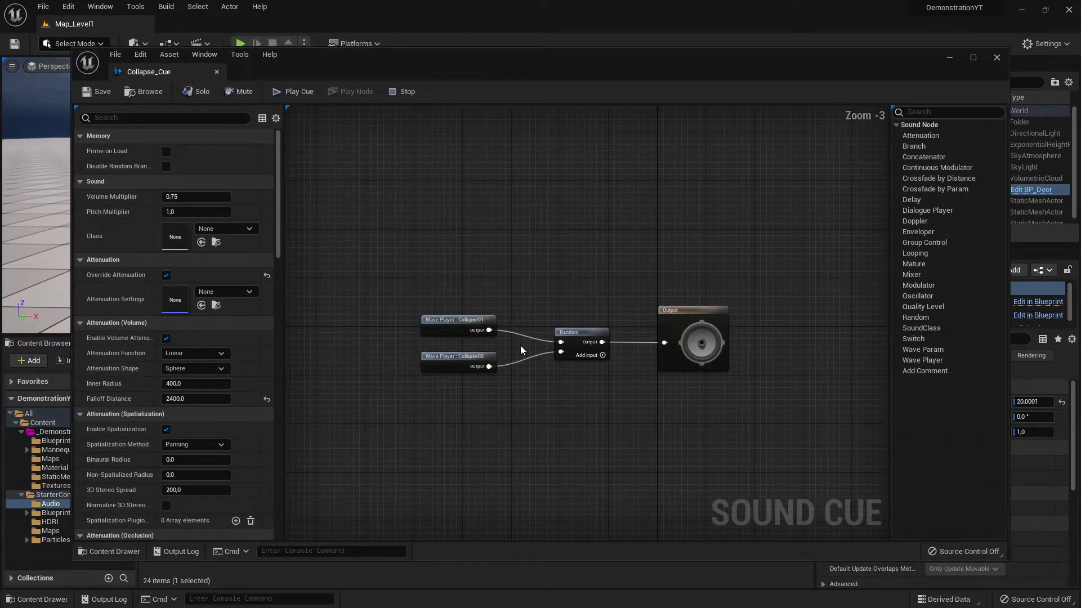
drag(169, 72, 198, 22)
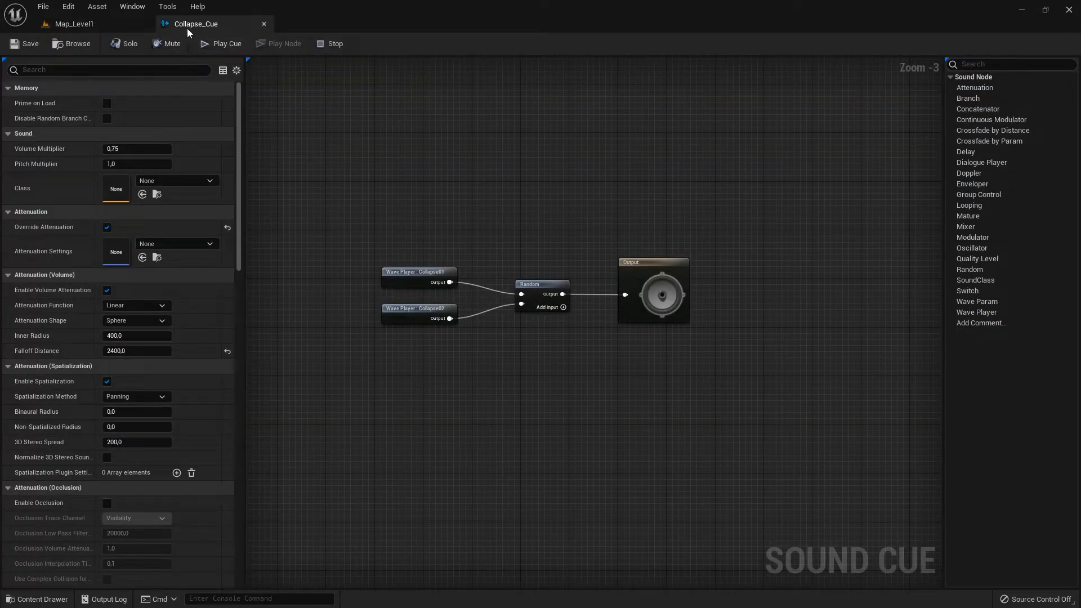
click(105, 25)
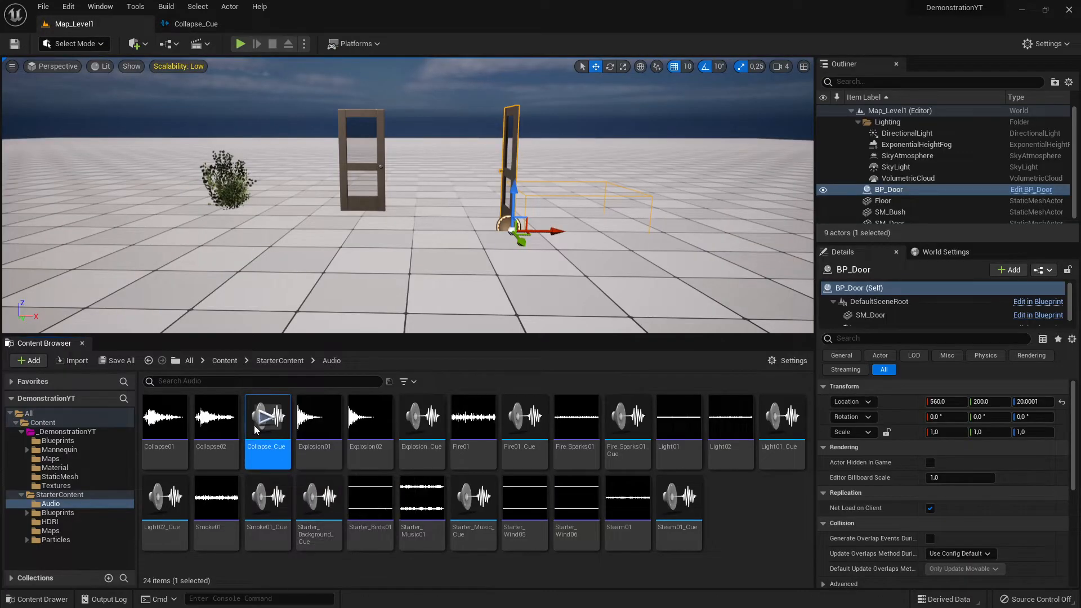
click(196, 23)
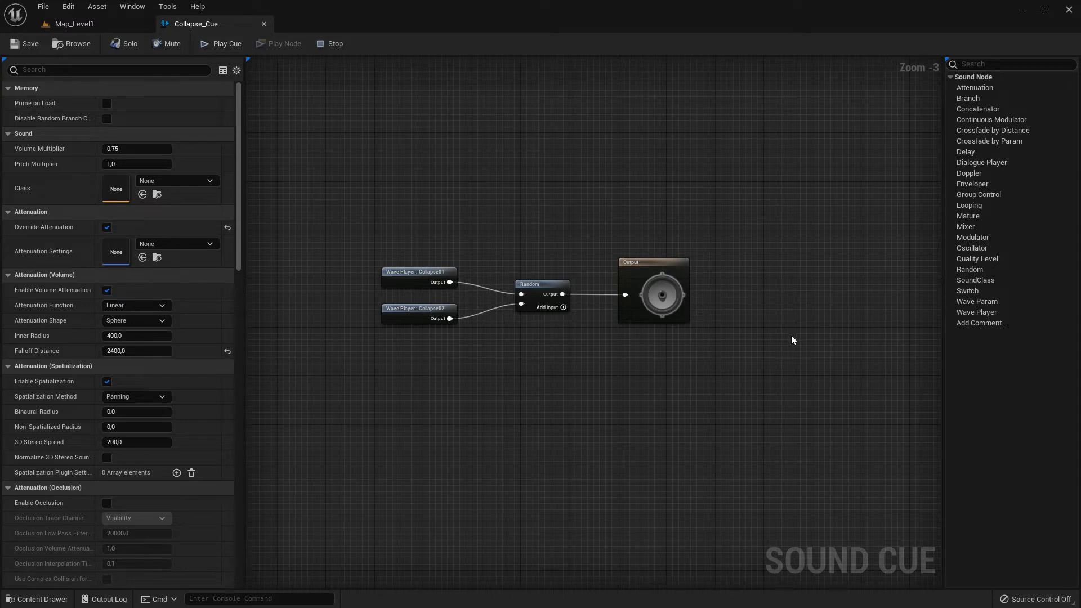
- Reopen the Collapse02 sound wave from the level's Audio assets and look through its properties
click(101, 21)
double_click(222, 437)
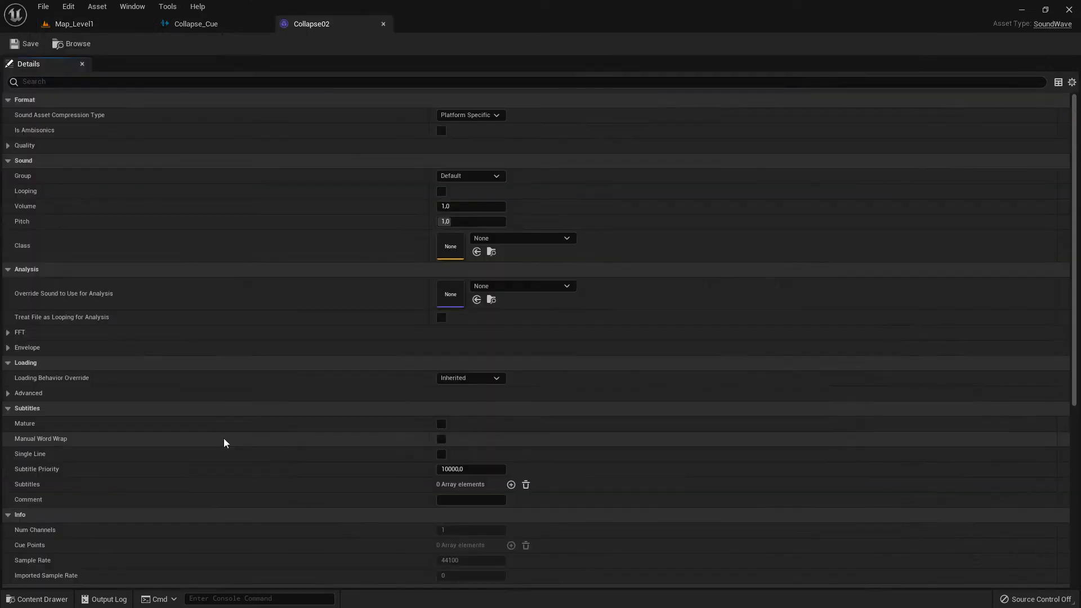
drag(293, 21, 331, 27)
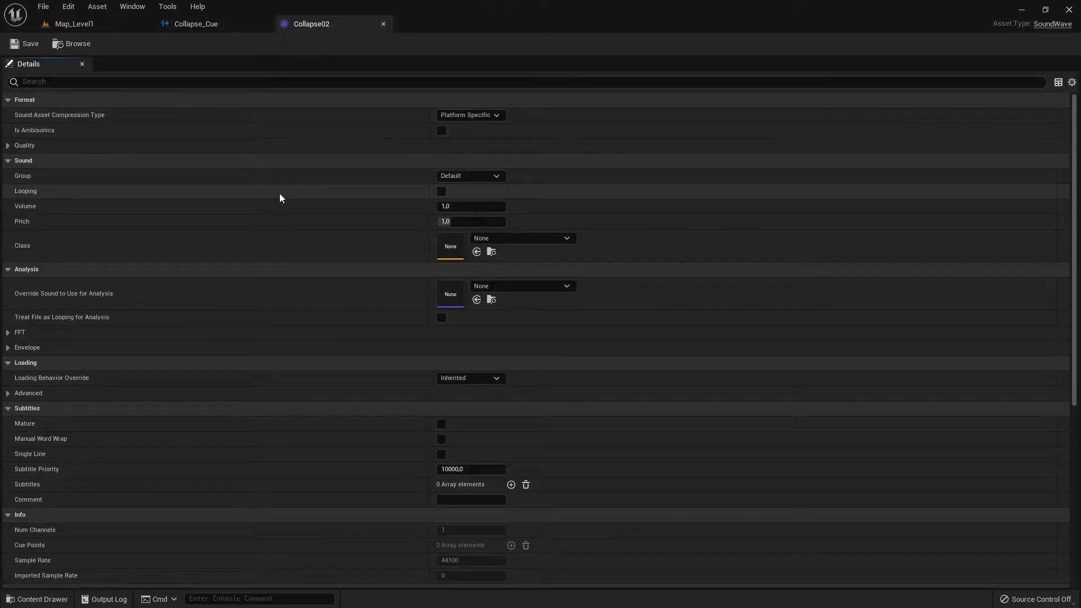
scroll(333, 304, down, 10)
scroll(345, 307, up, 10)
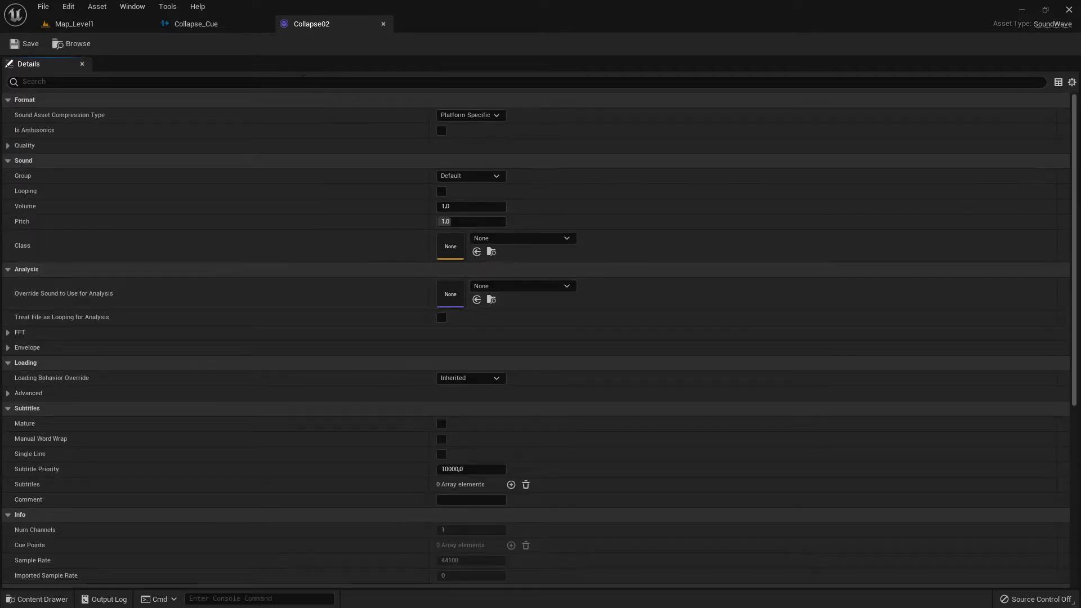
- Compare the Collapse_Cue and Collapse02 editors, and return to the Map_Level1 level
click(220, 22)
click(319, 27)
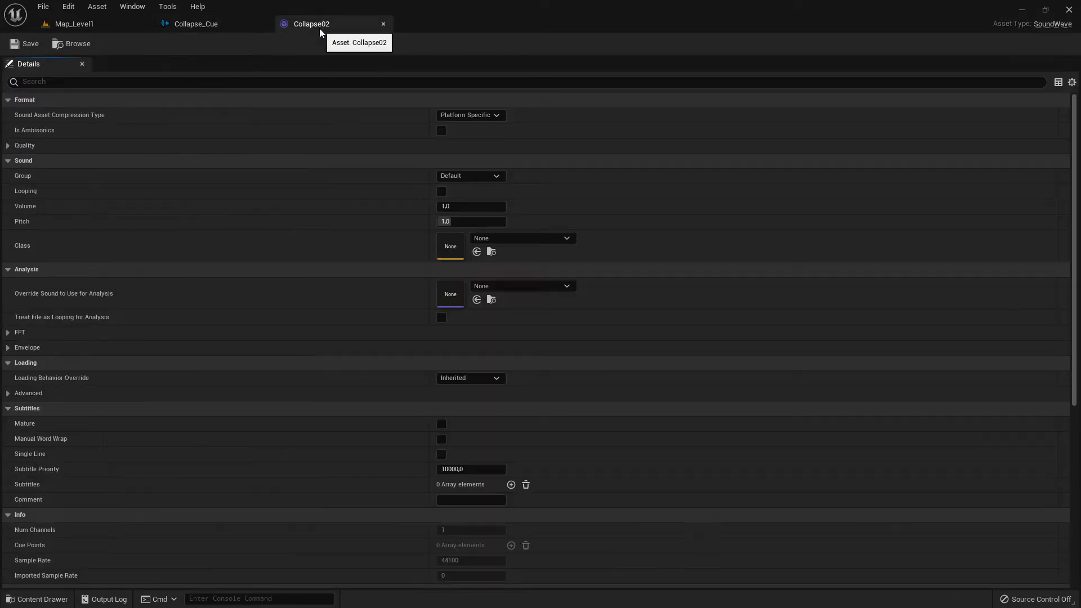
click(196, 25)
click(95, 25)
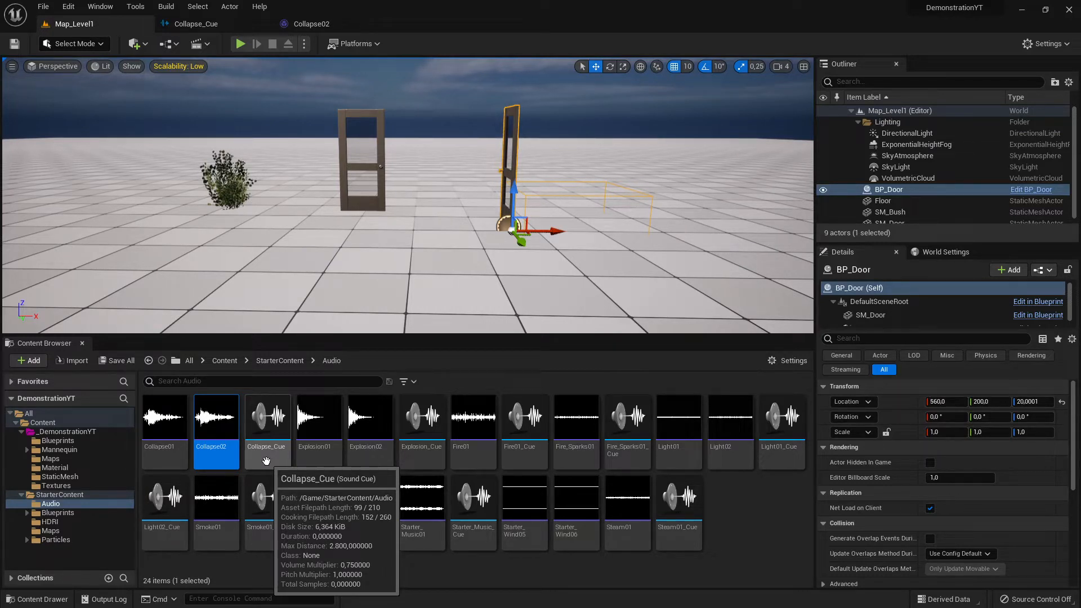
- Inspect the Random node and the Collapse01 and Collapse02 Wave Player nodes in the Collapse_Cue graph
click(225, 23)
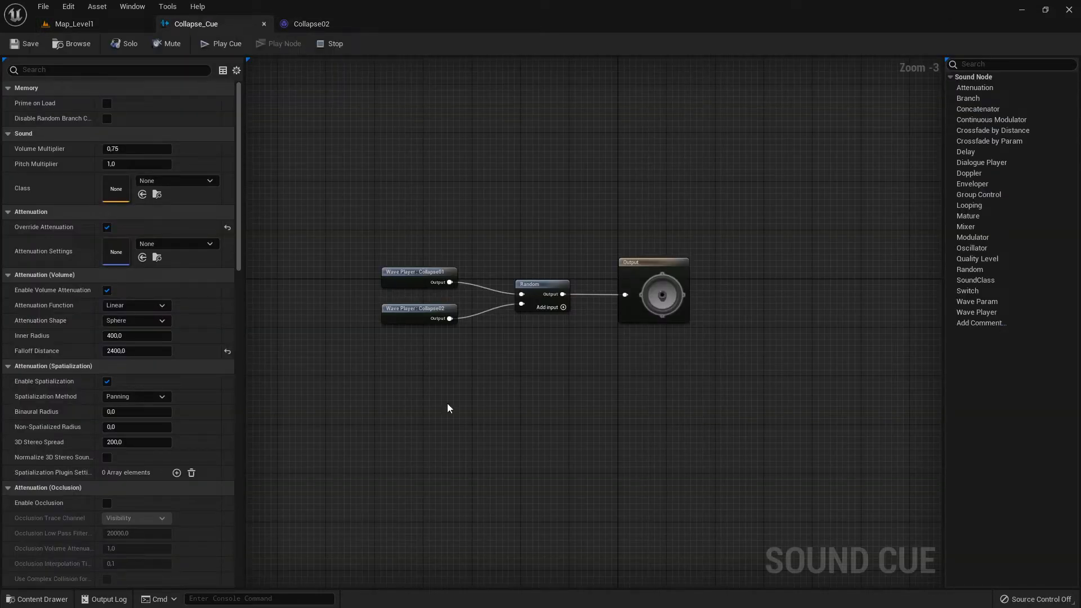
click(415, 274)
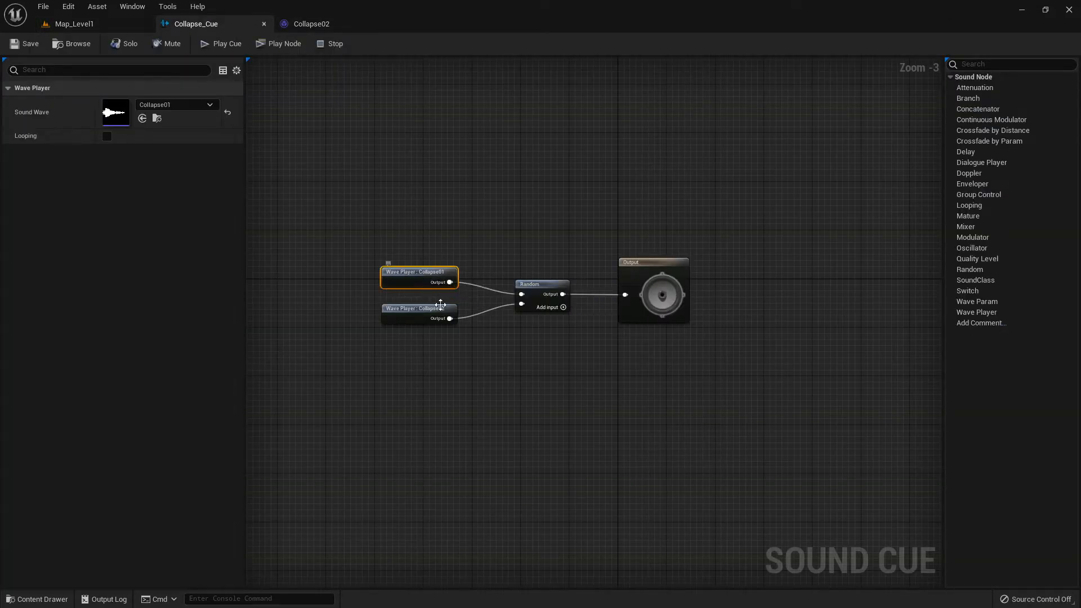
click(408, 316)
click(526, 288)
scroll(566, 322, up, 3)
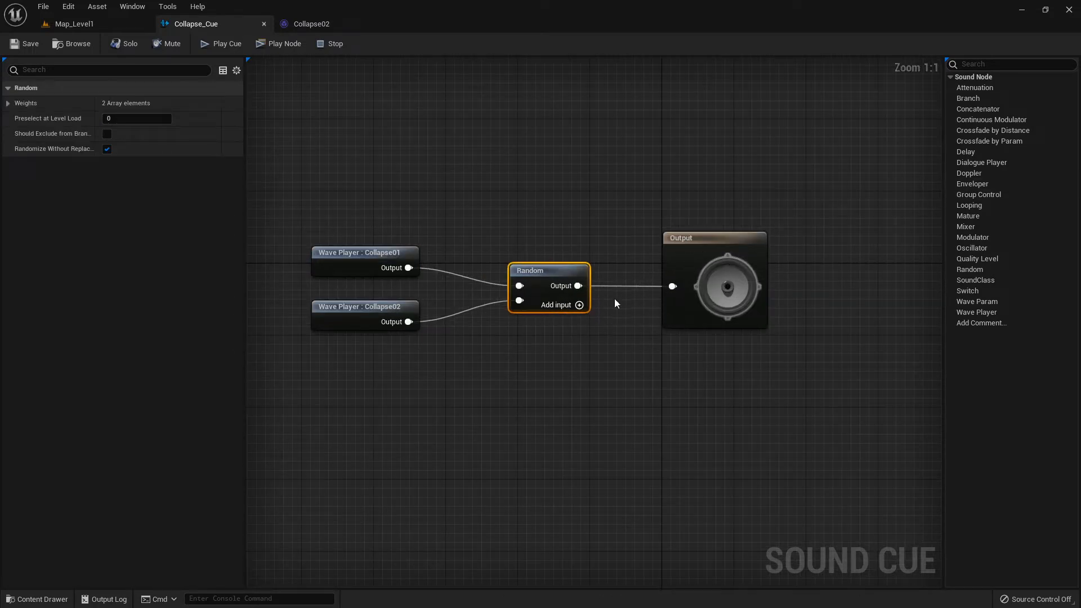
click(359, 255)
click(357, 304)
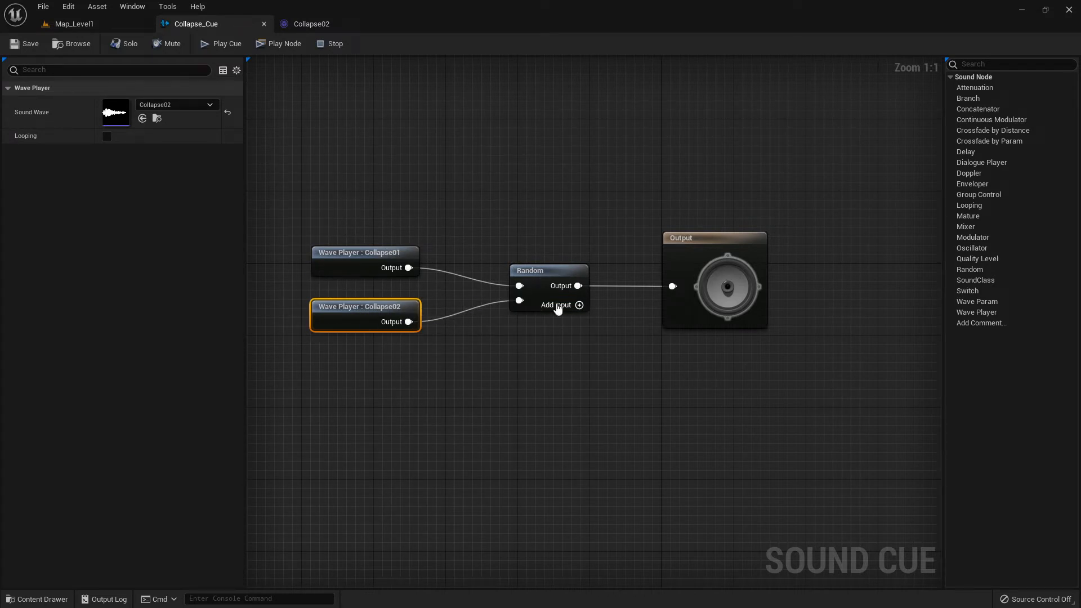
- Check the Collapse02 sound wave's properties again and return to the audio assets in Map_Level1
click(311, 24)
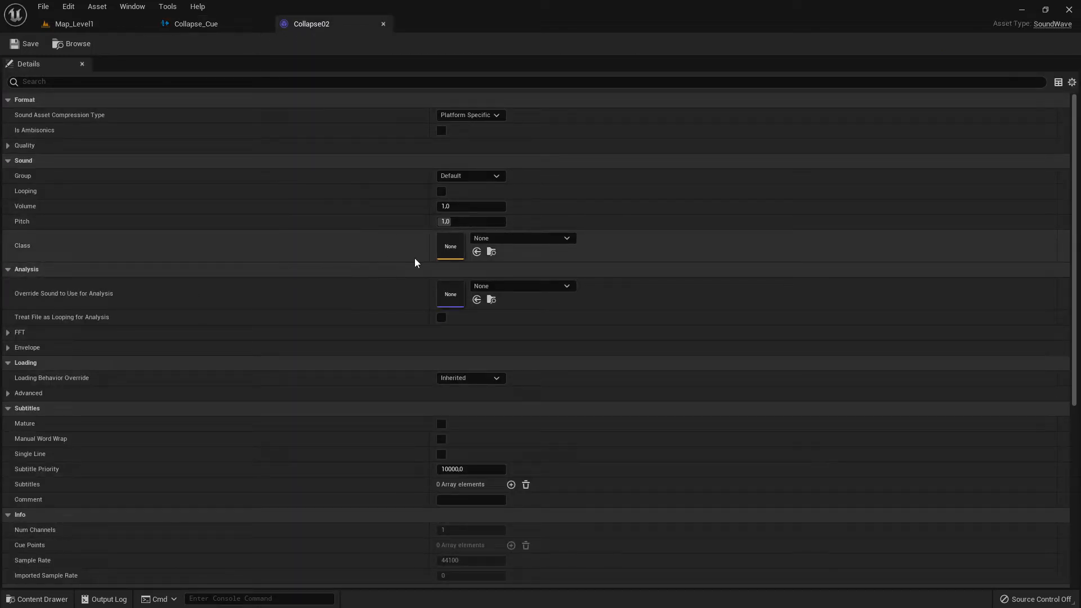
click(79, 24)
mouse_move(508, 483)
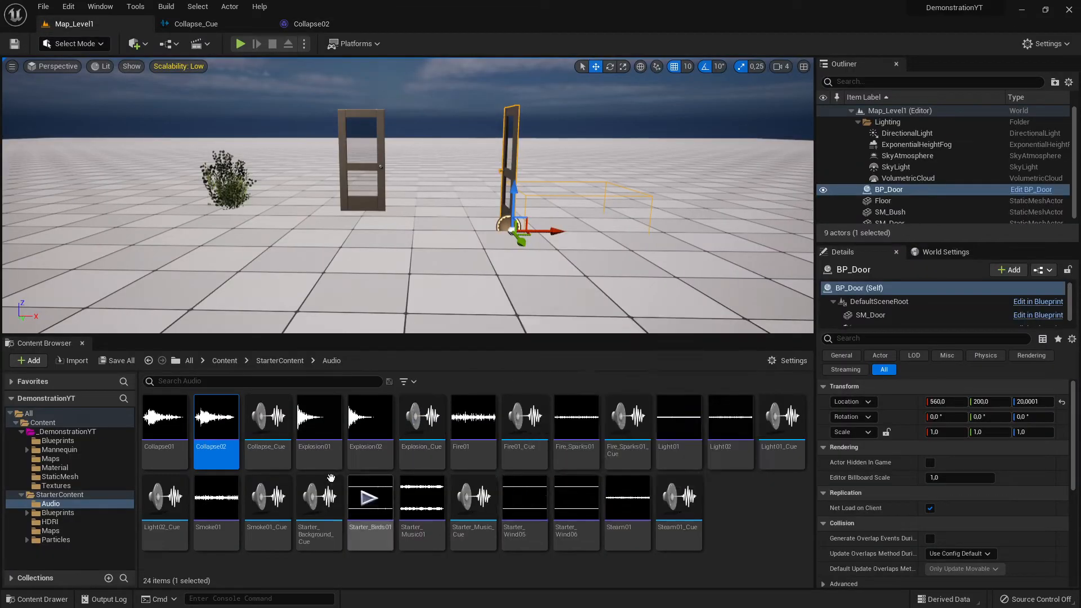
mouse_move(332, 493)
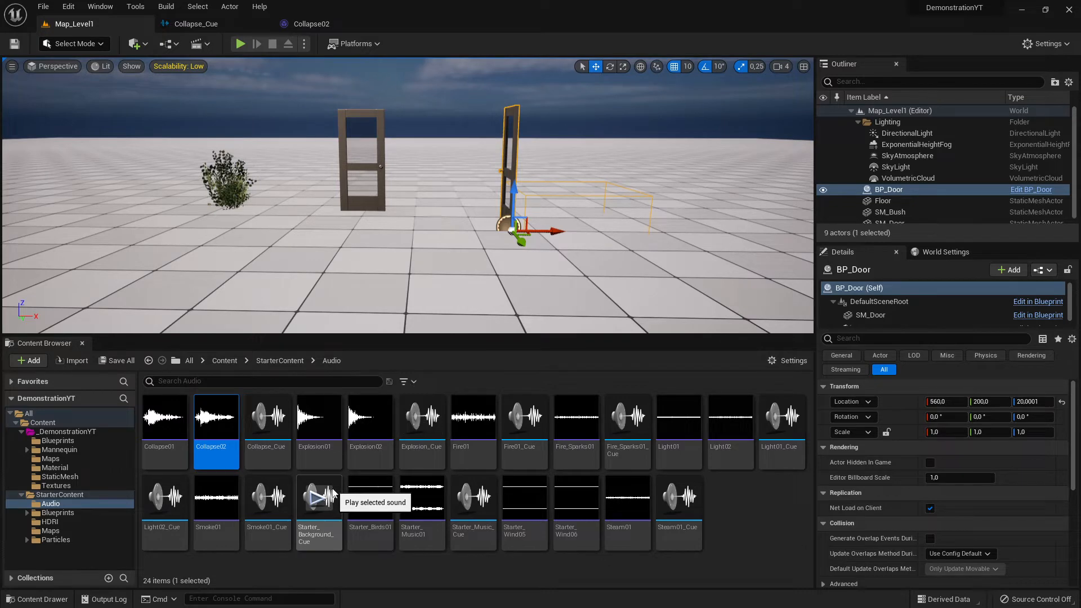
mouse_move(402, 539)
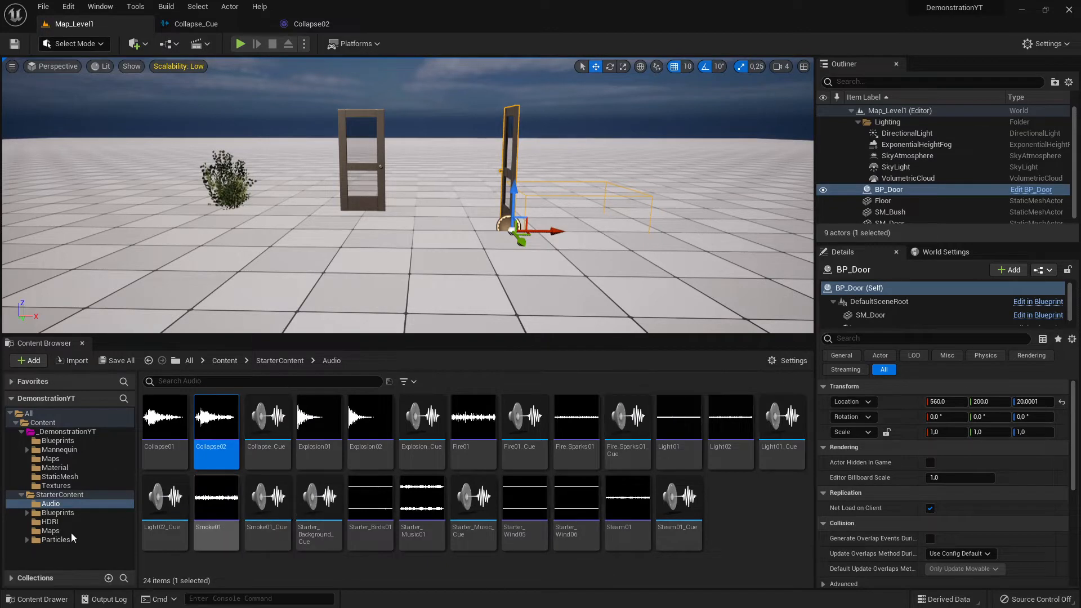
- Move the Audio folder from StarterContent into the _DemonstrationYT folder
click(70, 433)
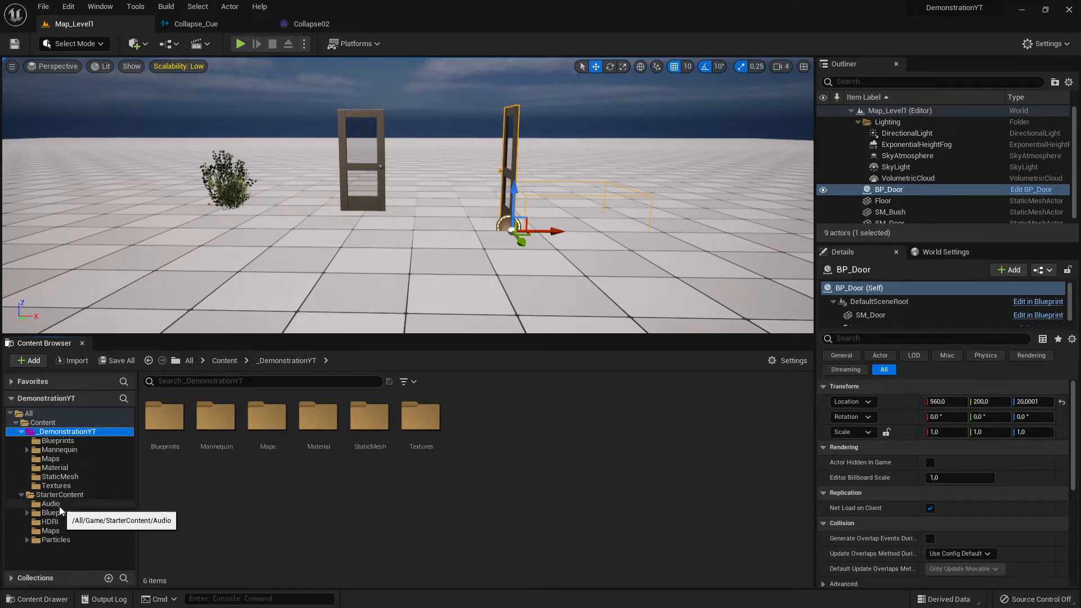
click(533, 432)
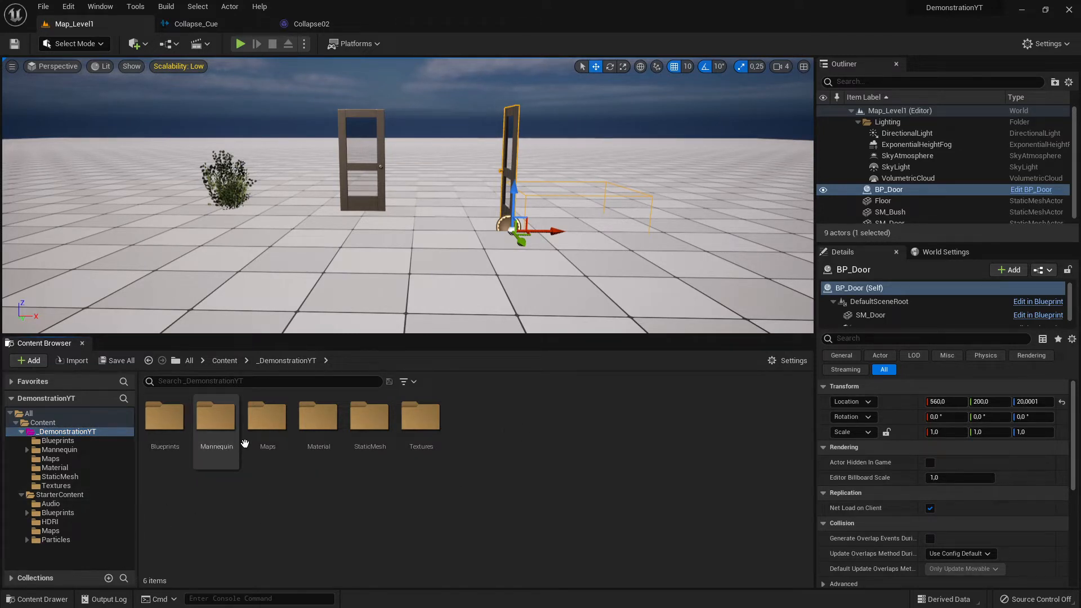
click(65, 504)
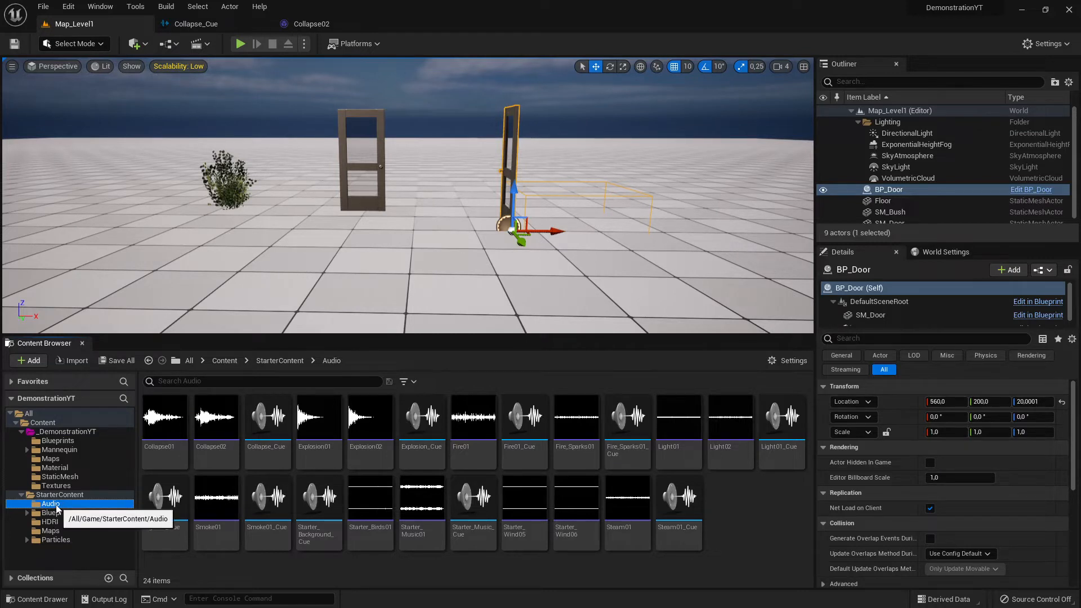
drag(56, 506, 56, 434)
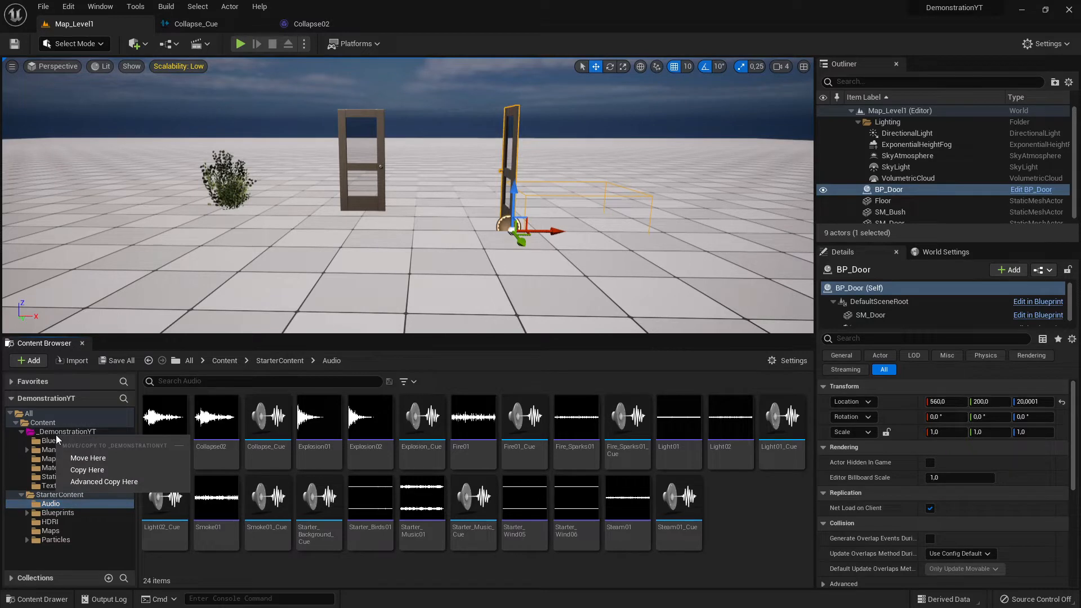
click(97, 458)
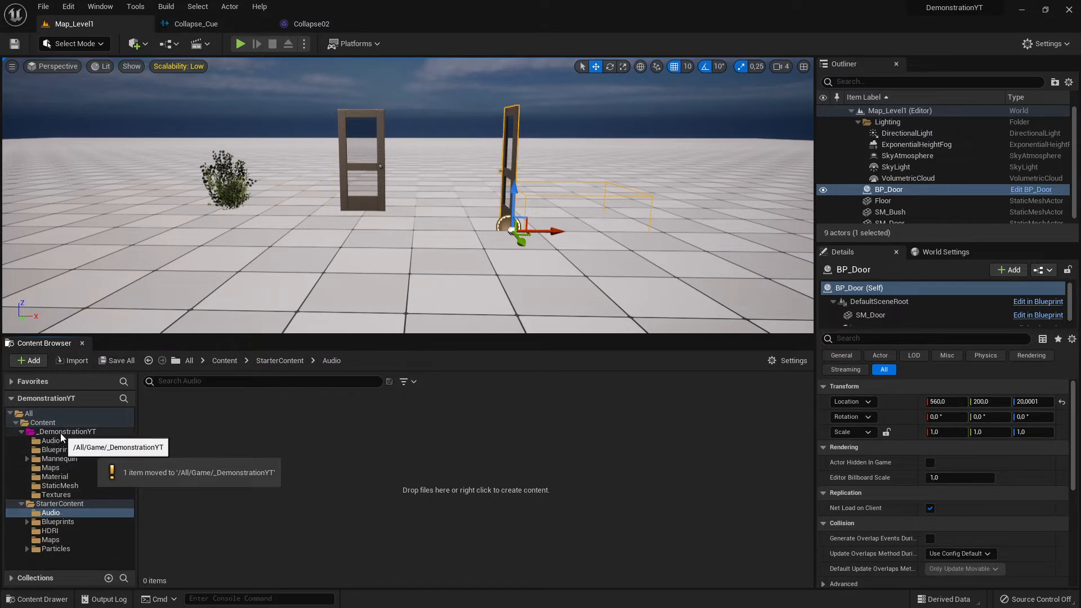
- Check StarterContent's leftover Audio folder and fix up redirectors in the whole Content folder
click(67, 515)
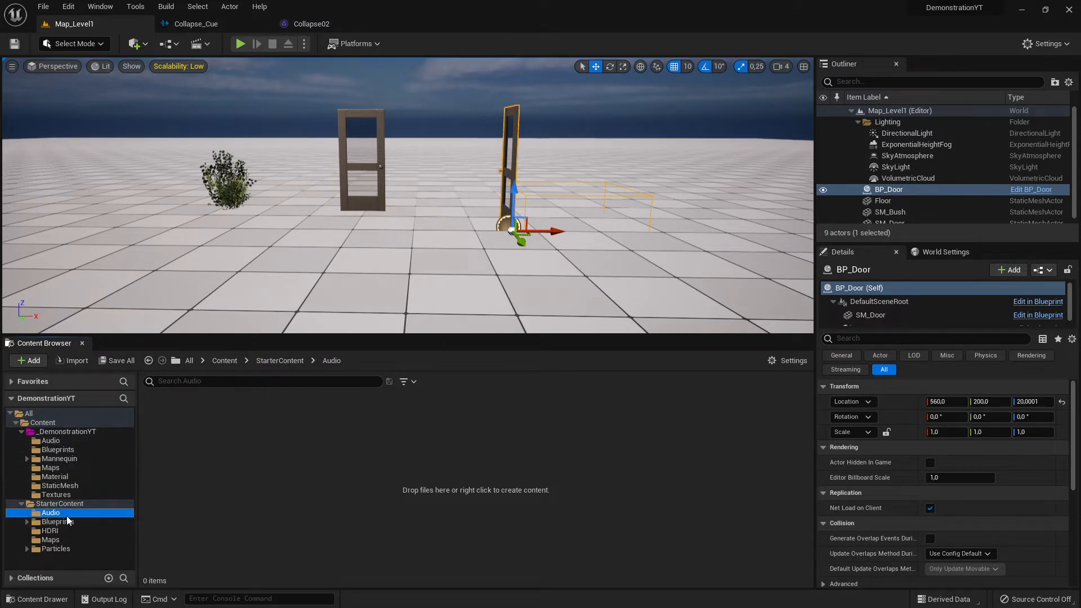
click(32, 423)
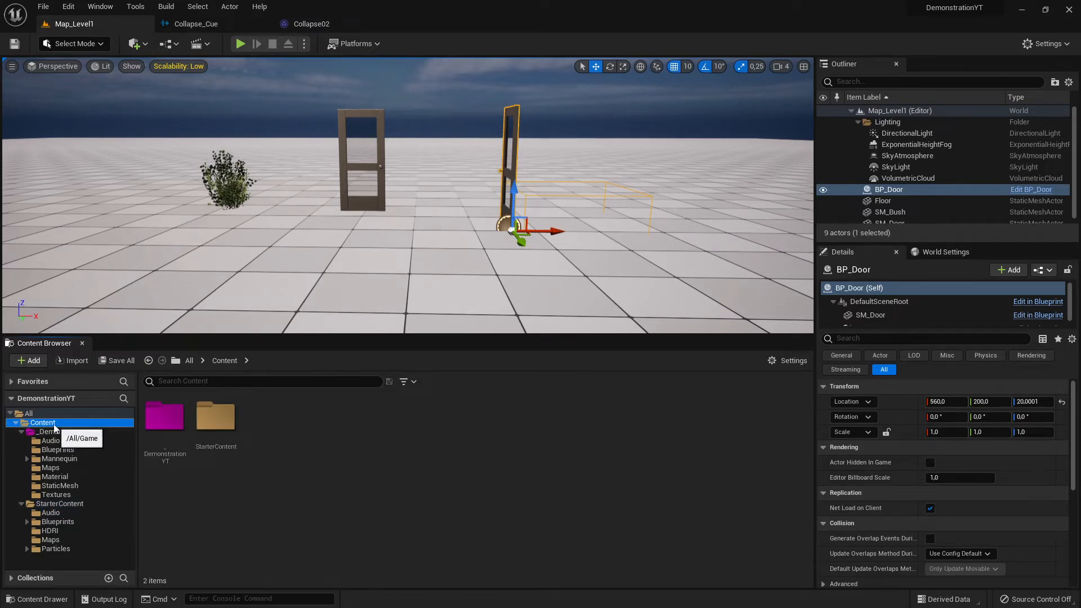
right_click(44, 429)
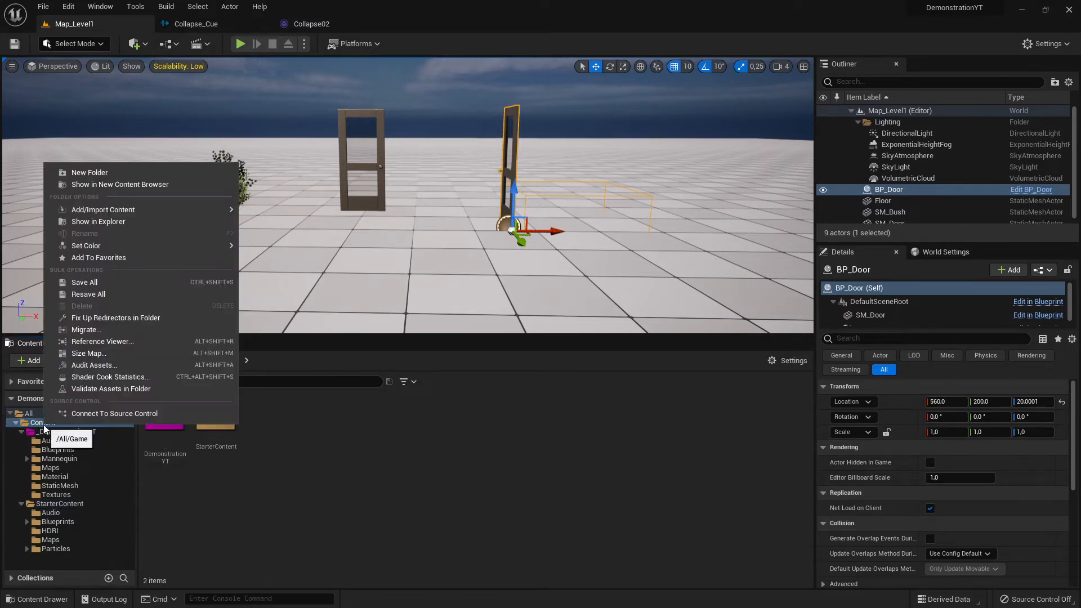
click(107, 318)
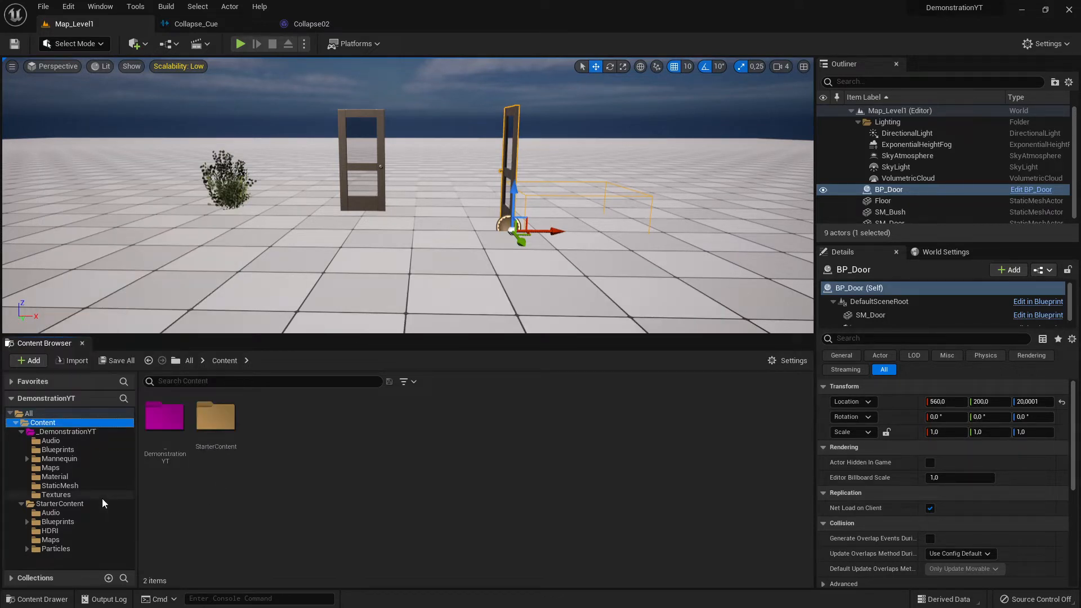
- Compare the two Audio folders and delete the empty one in StarterContent
click(52, 512)
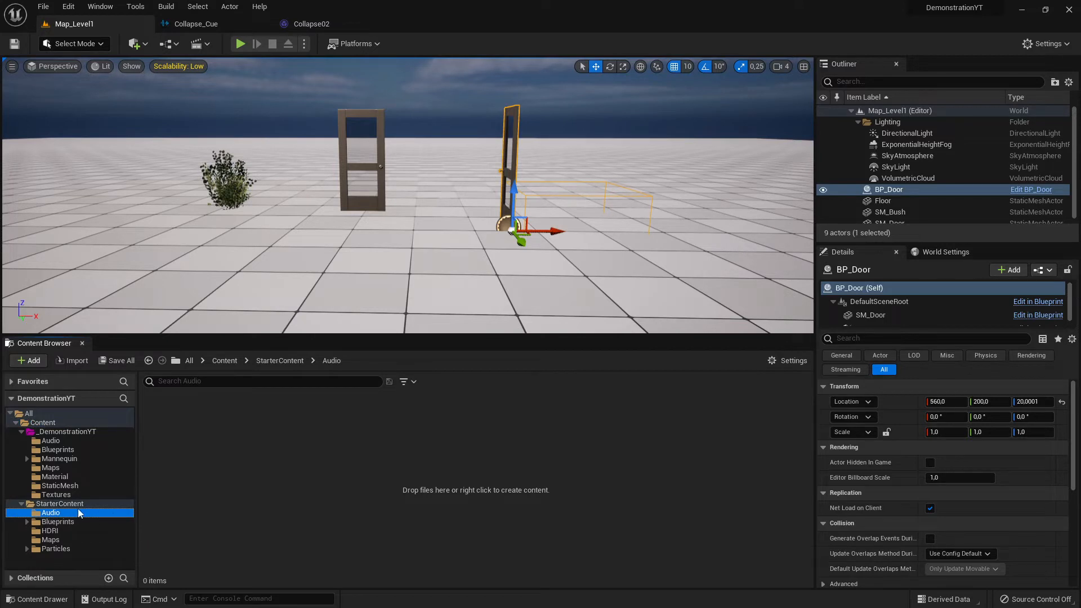
click(60, 442)
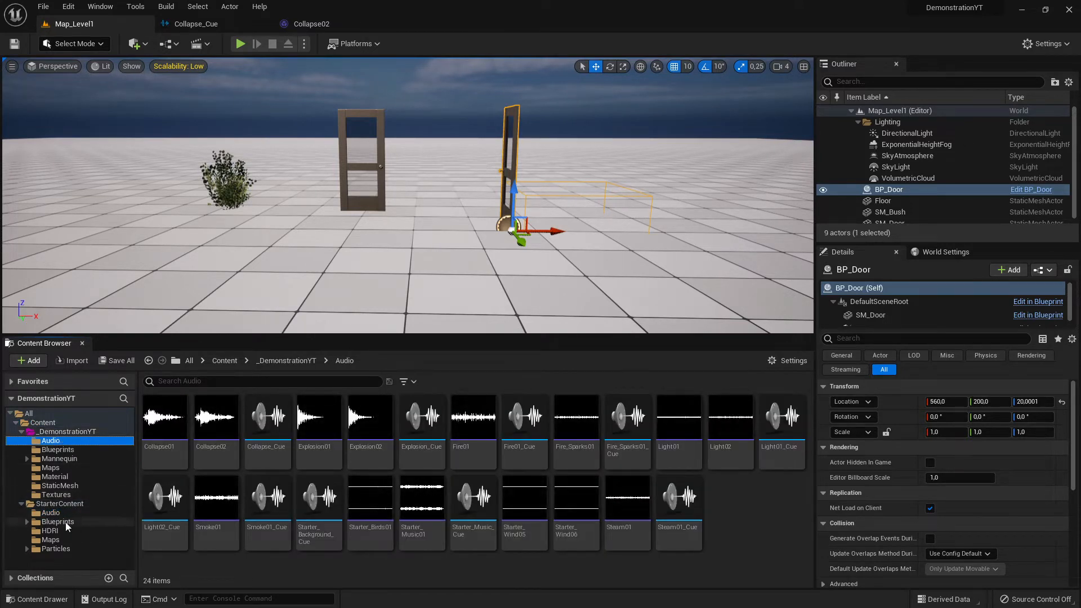
click(55, 514)
right_click(55, 514)
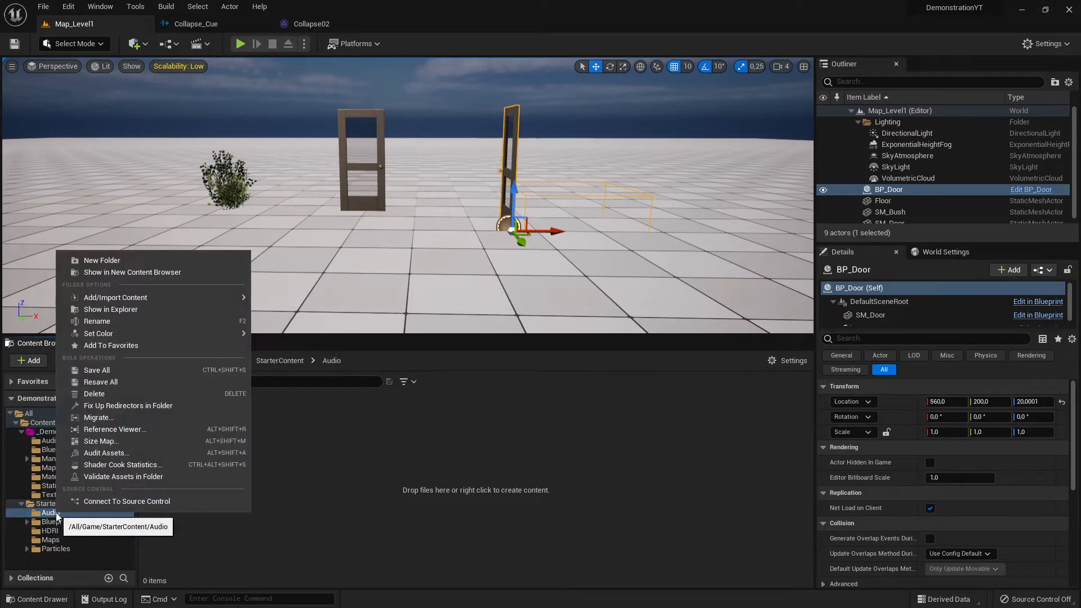
click(103, 391)
click(128, 416)
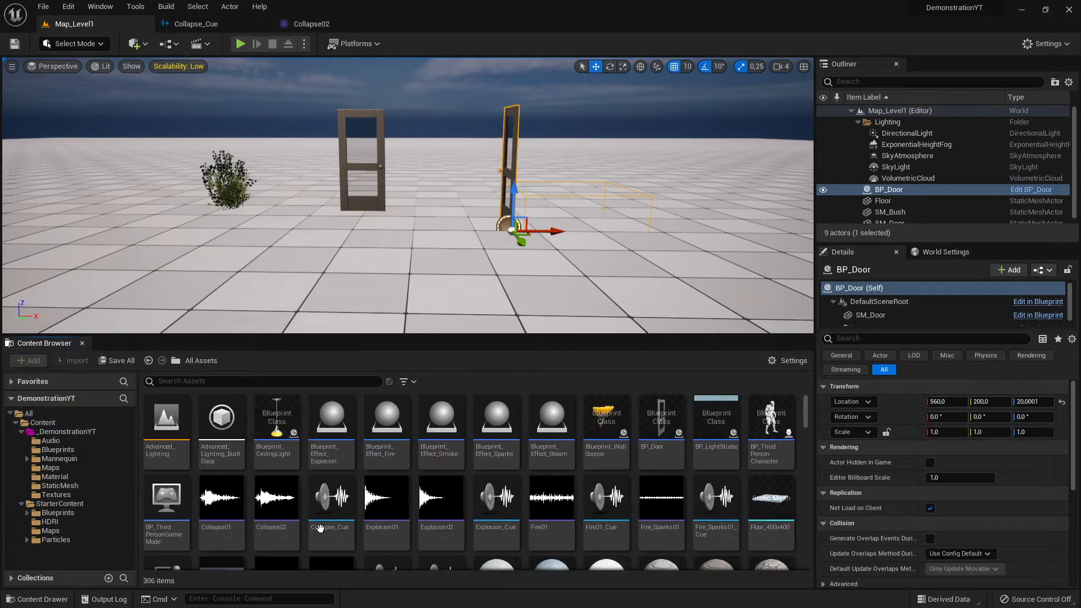
- Collapse the StarterContent folder and open the Audio folder inside _DemonstrationYT
click(66, 431)
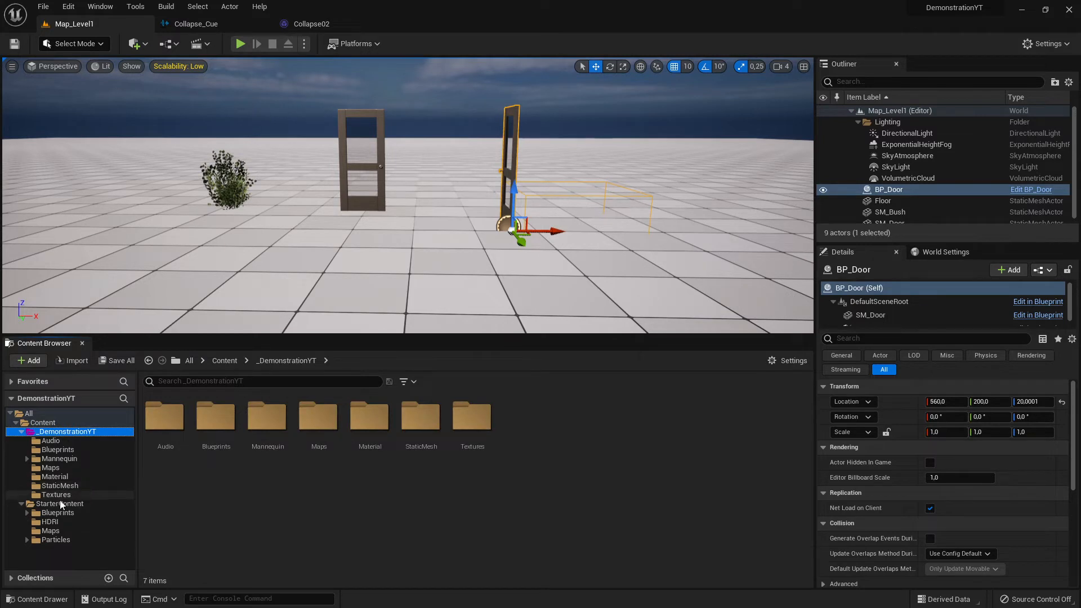
click(22, 504)
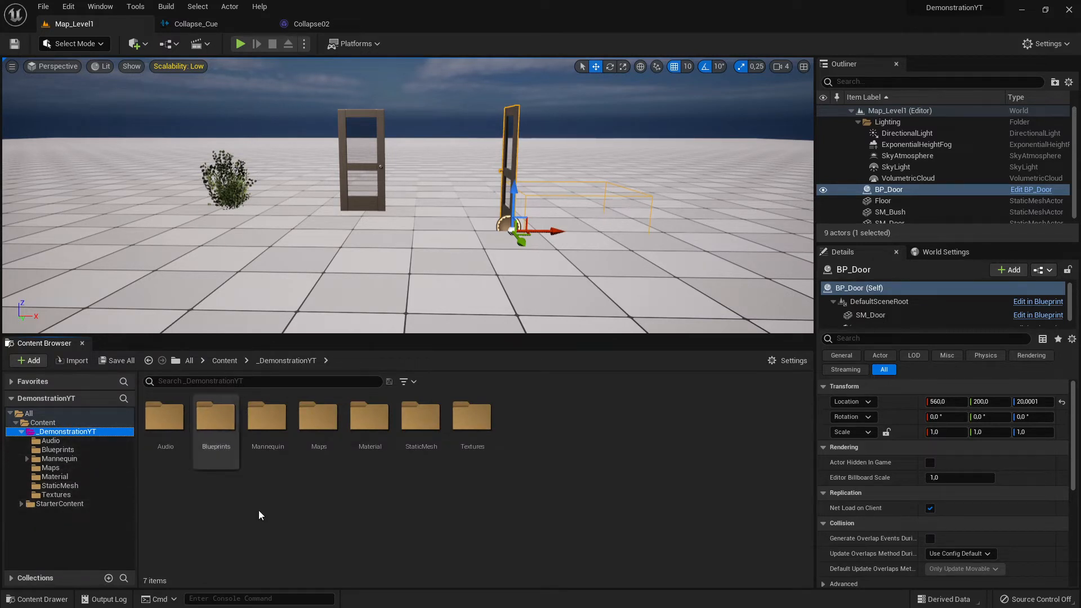
double_click(165, 420)
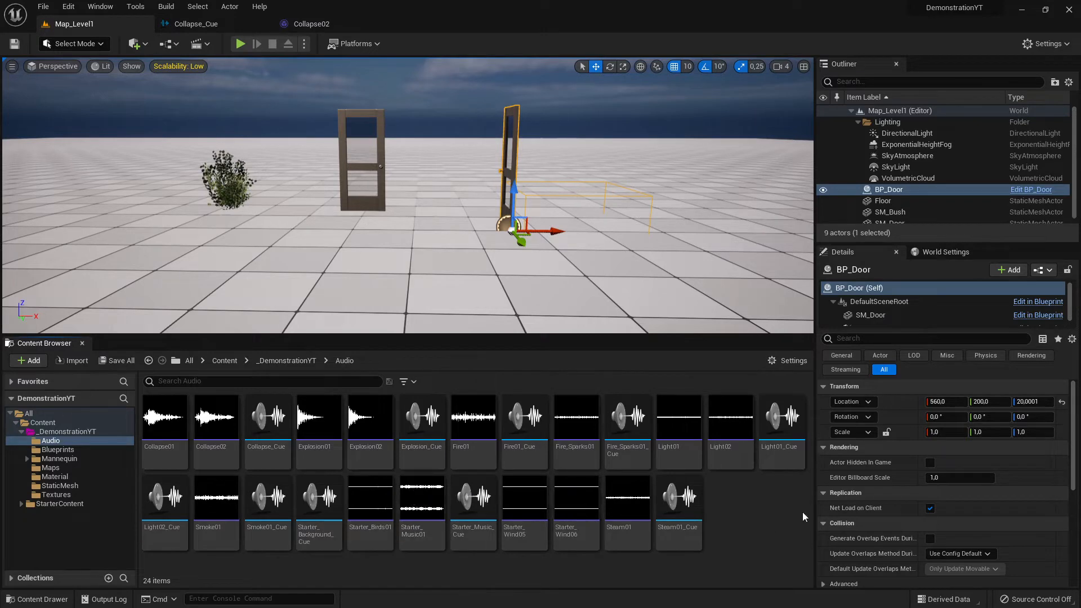
- Create a new folder named WAV inside the _DemonstrationYT Audio folder
right_click(757, 501)
mouse_move(794, 475)
click(712, 535)
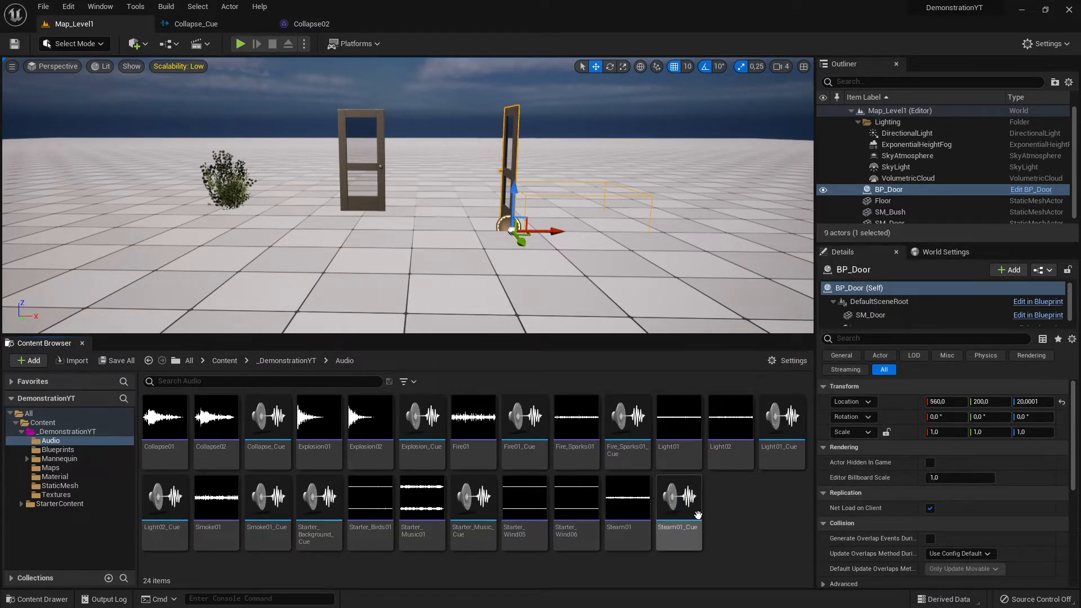
right_click(731, 514)
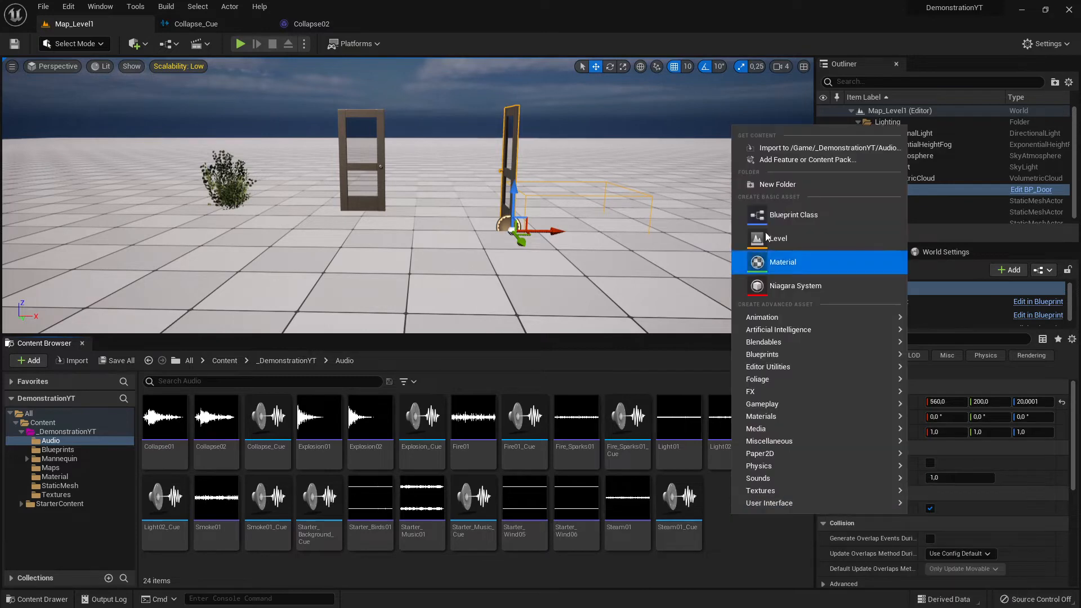
click(776, 184)
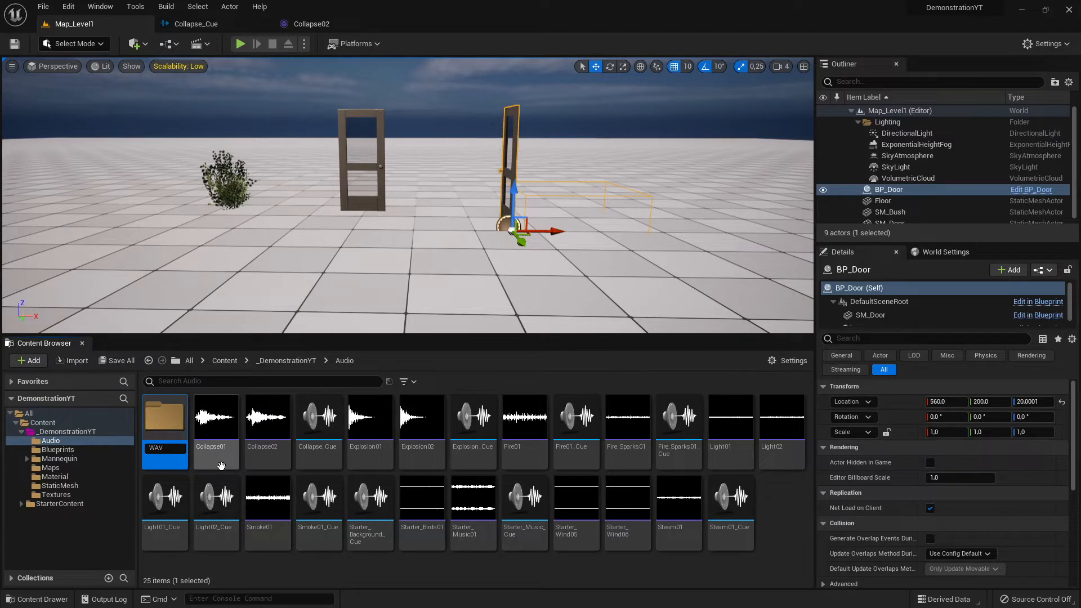
- Create a second folder named CUE beside the WAV folder
right_click(786, 502)
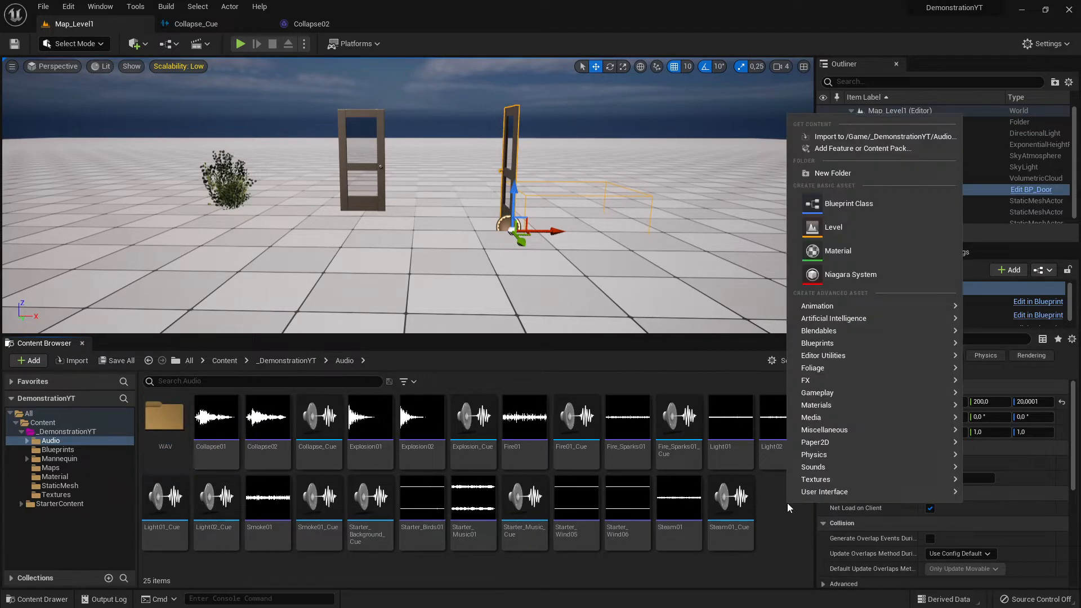
click(828, 173)
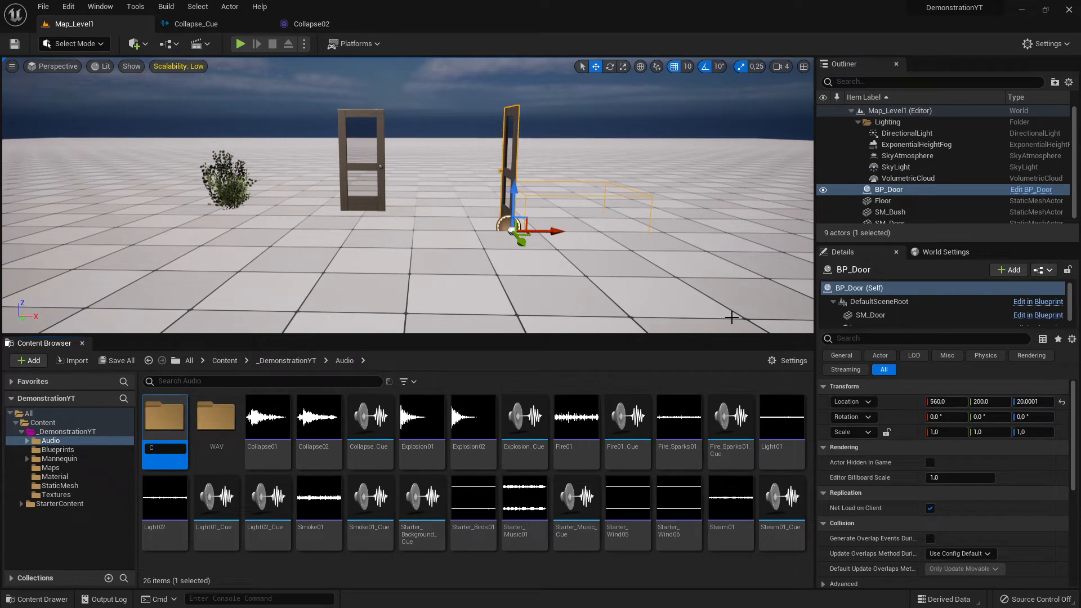
text(CU')
key(BackSpace)
text(E)
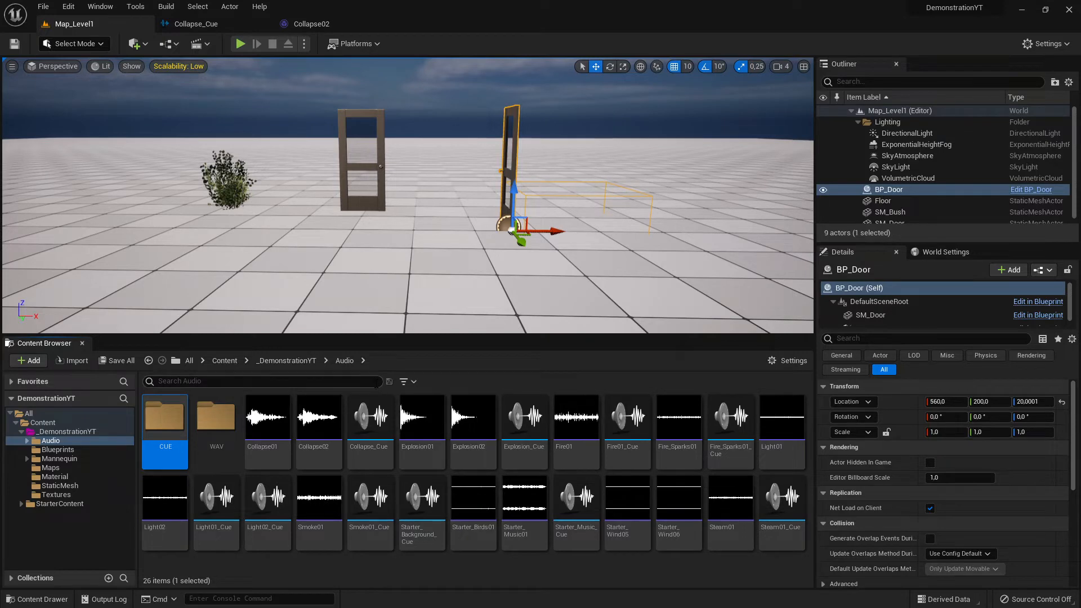
- Move all the sound waves, from Collapse01 through Steam01 and without any sound cues, into the WAV folder
click(269, 434)
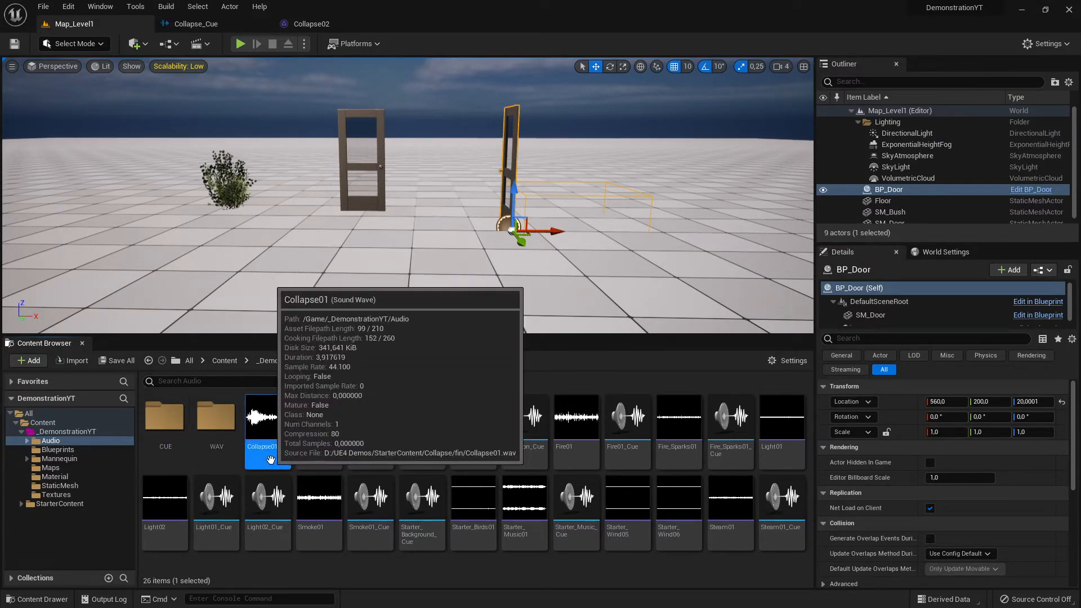
shift+click(433, 457)
shift+click(477, 454)
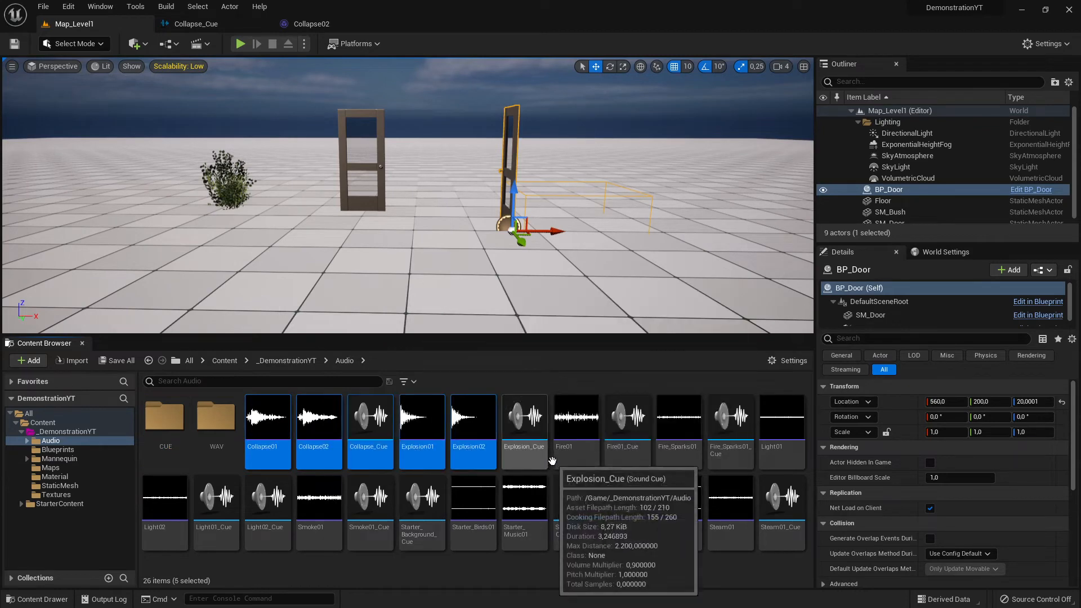
shift+click(572, 456)
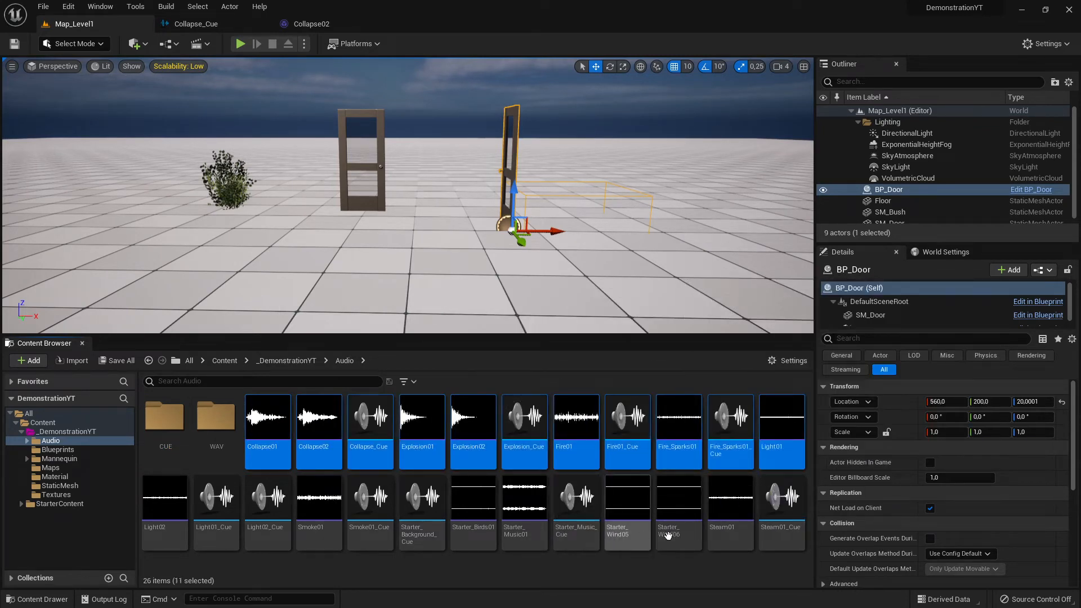
shift+click(710, 529)
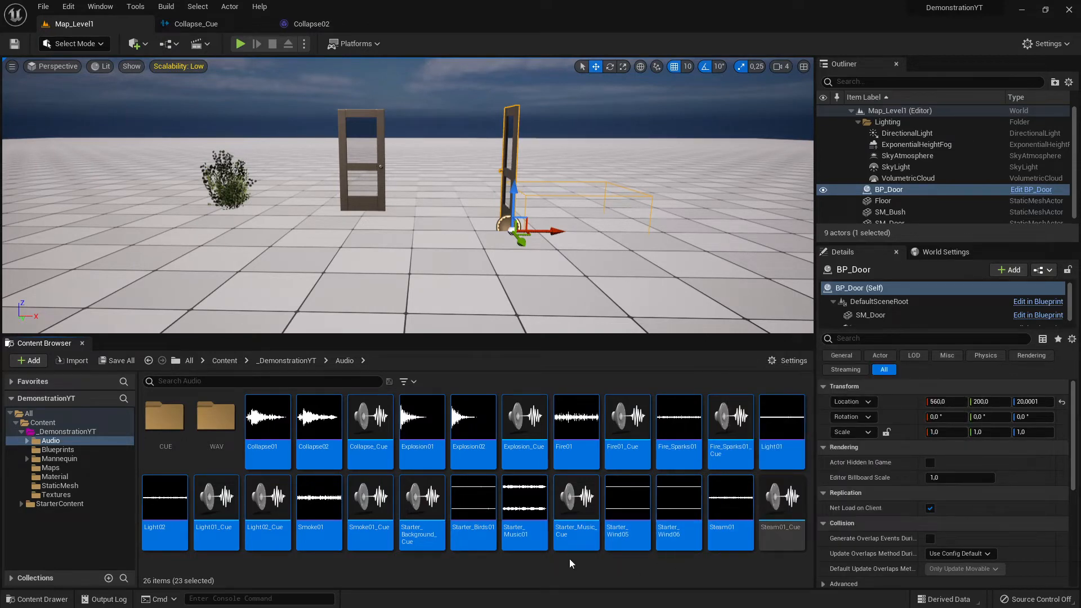
ctrl+click(415, 538)
ctrl+click(376, 538)
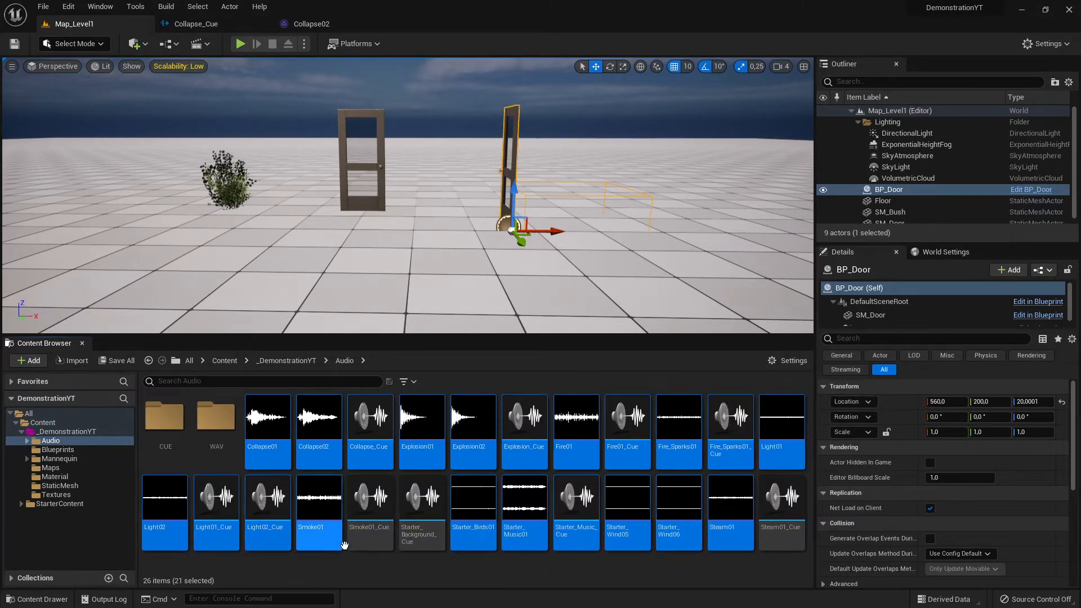
ctrl+click(251, 538)
ctrl+click(216, 535)
ctrl+click(575, 534)
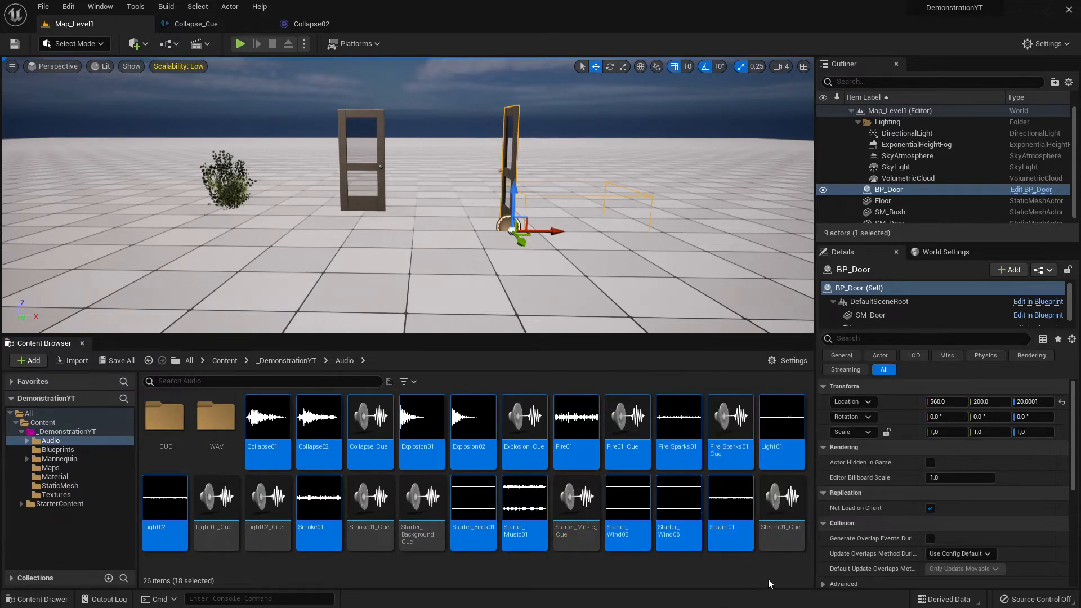
ctrl+click(627, 450)
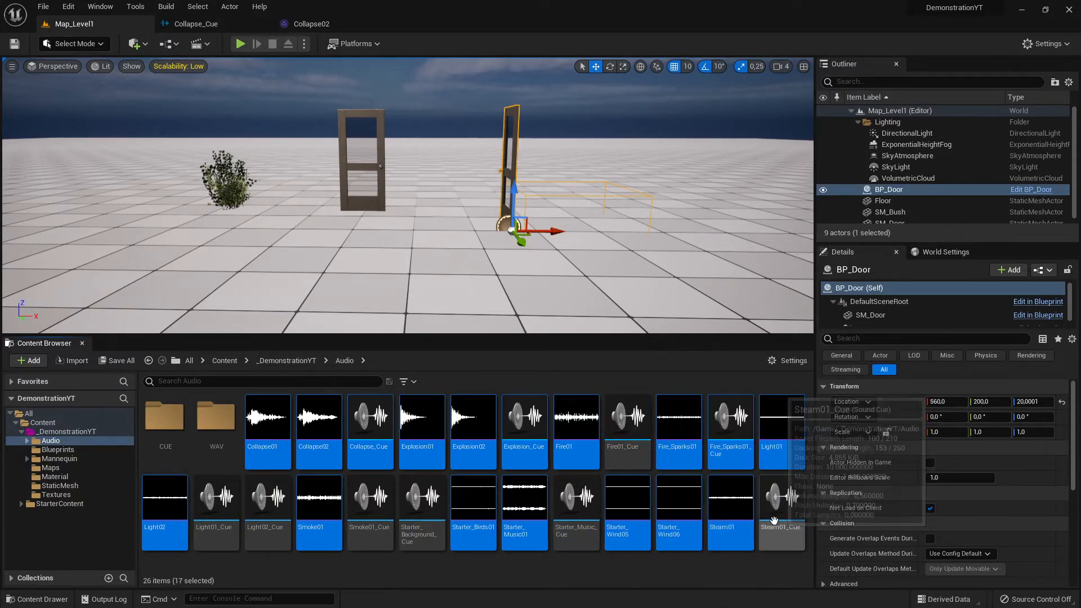
ctrl+click(727, 458)
ctrl+click(524, 445)
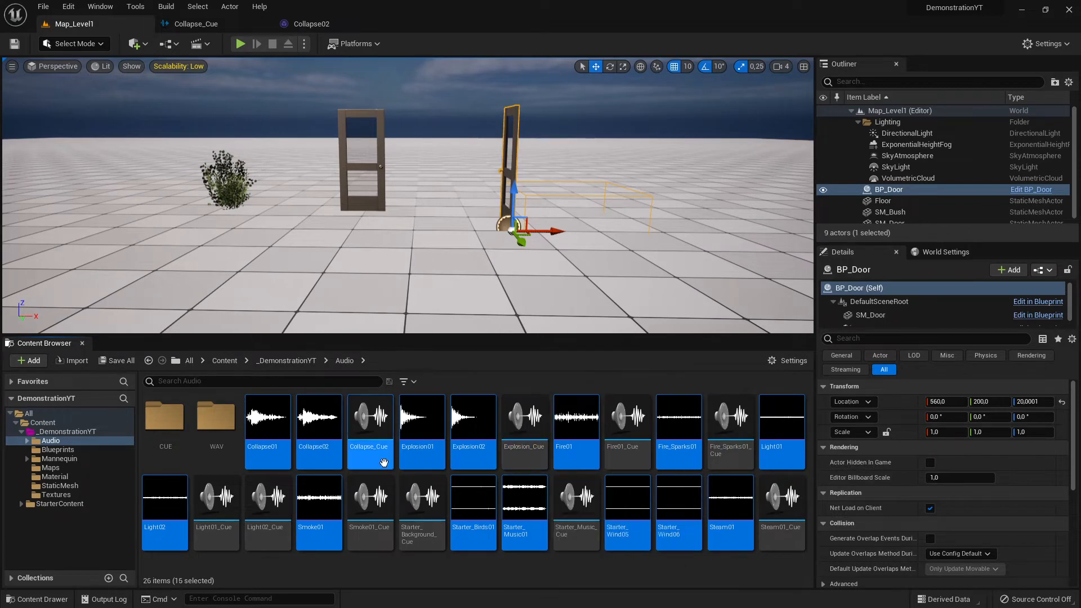
ctrl+click(370, 444)
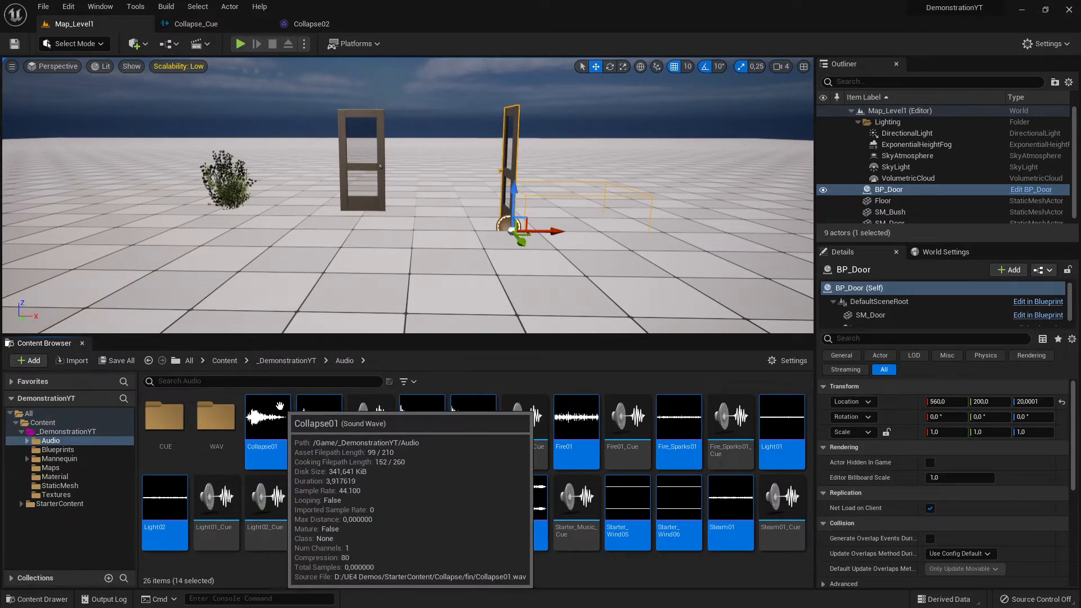
drag(264, 416, 158, 426)
drag(226, 410, 229, 423)
click(274, 447)
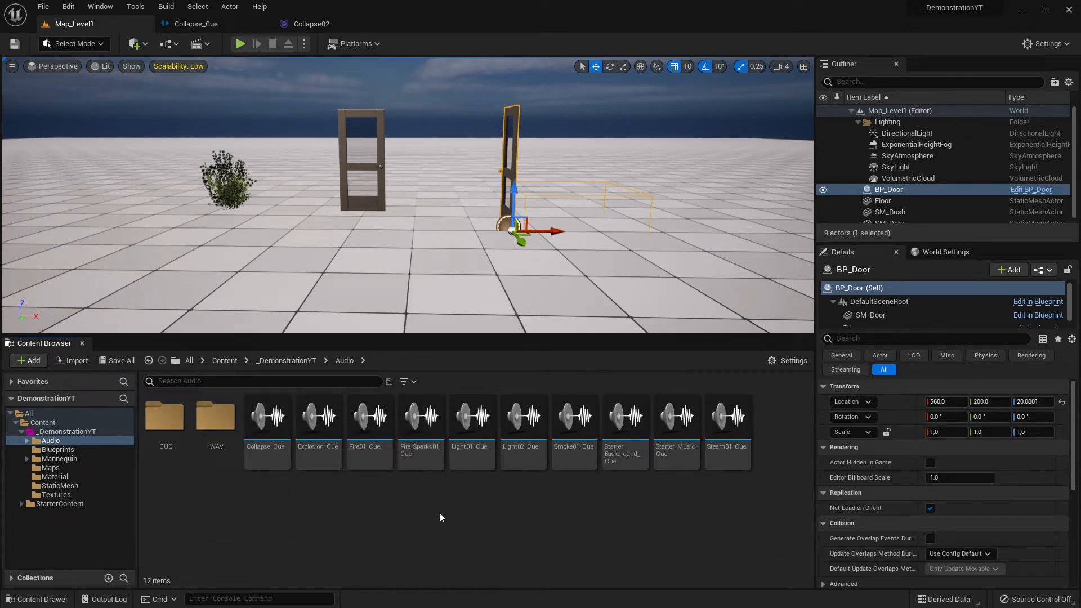
- Move all remaining sound cues, from Collapse_Cue through Steam01_Cue, into the CUE folder
click(267, 421)
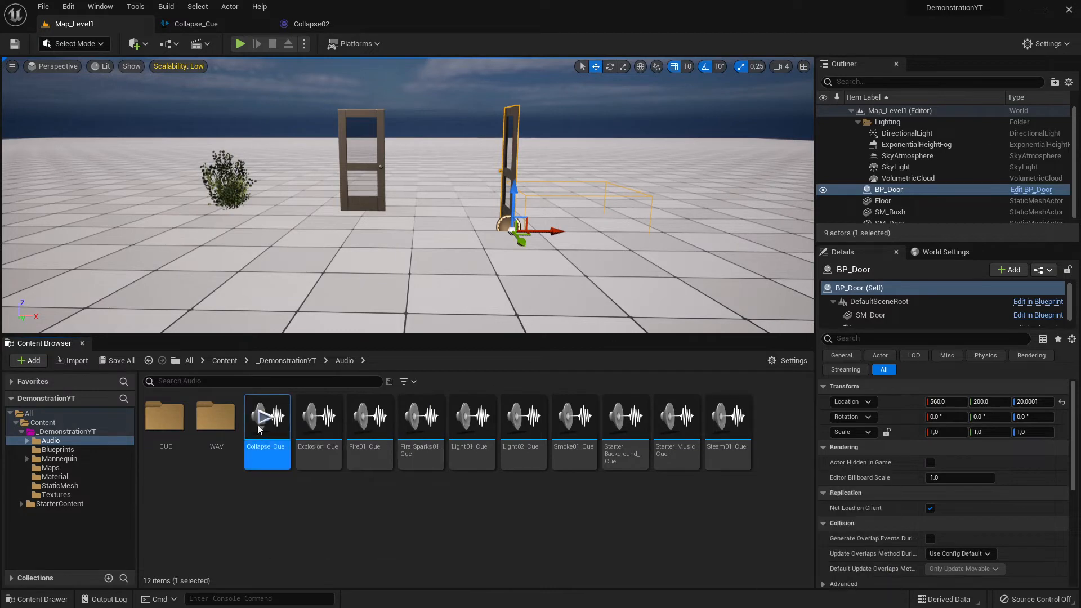
shift+click(732, 448)
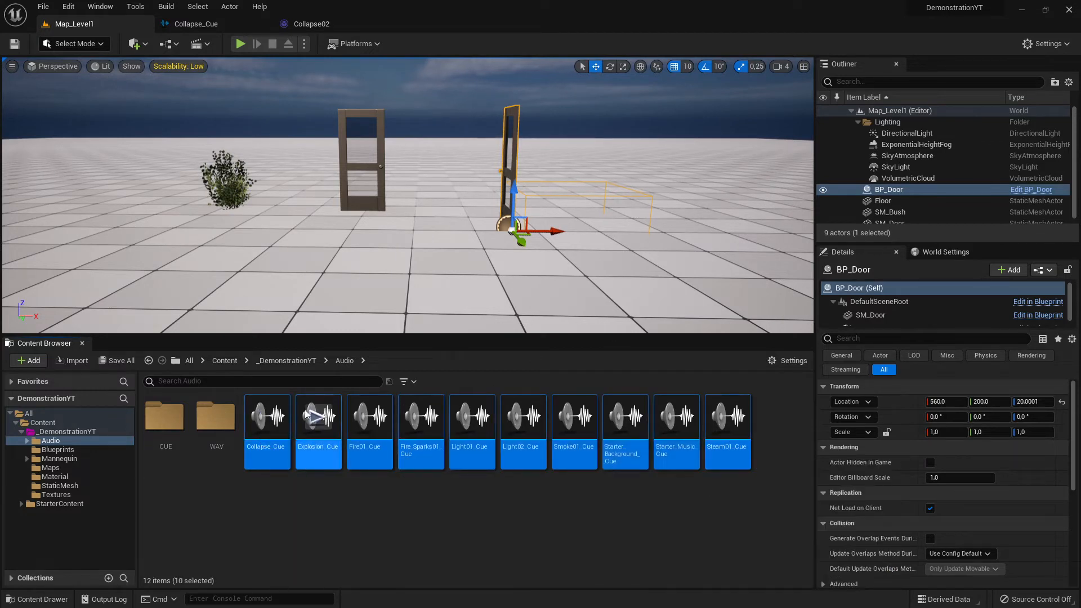
drag(267, 428, 160, 436)
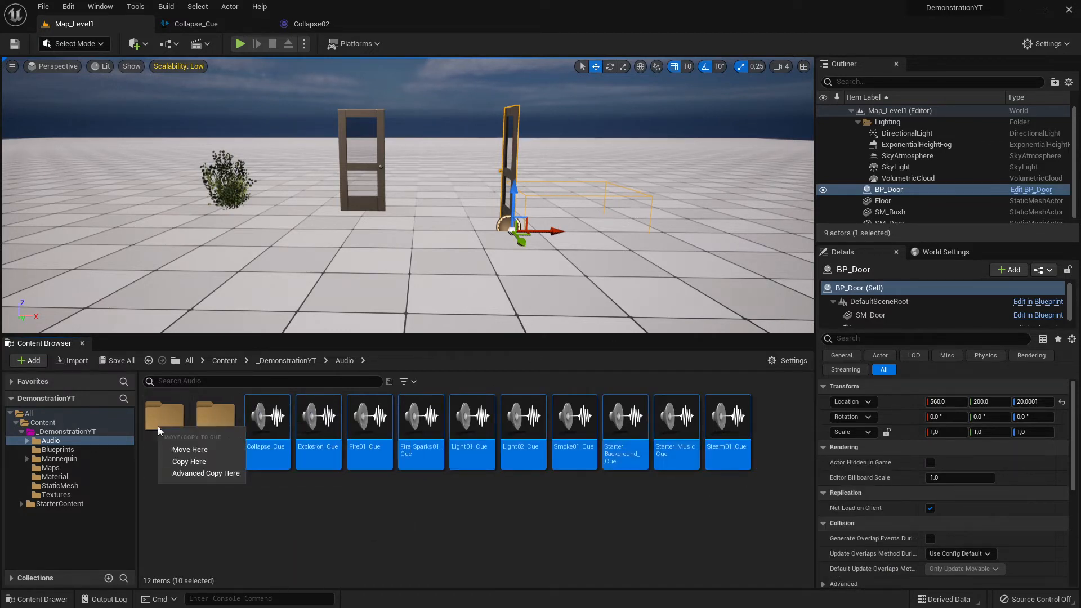
click(191, 447)
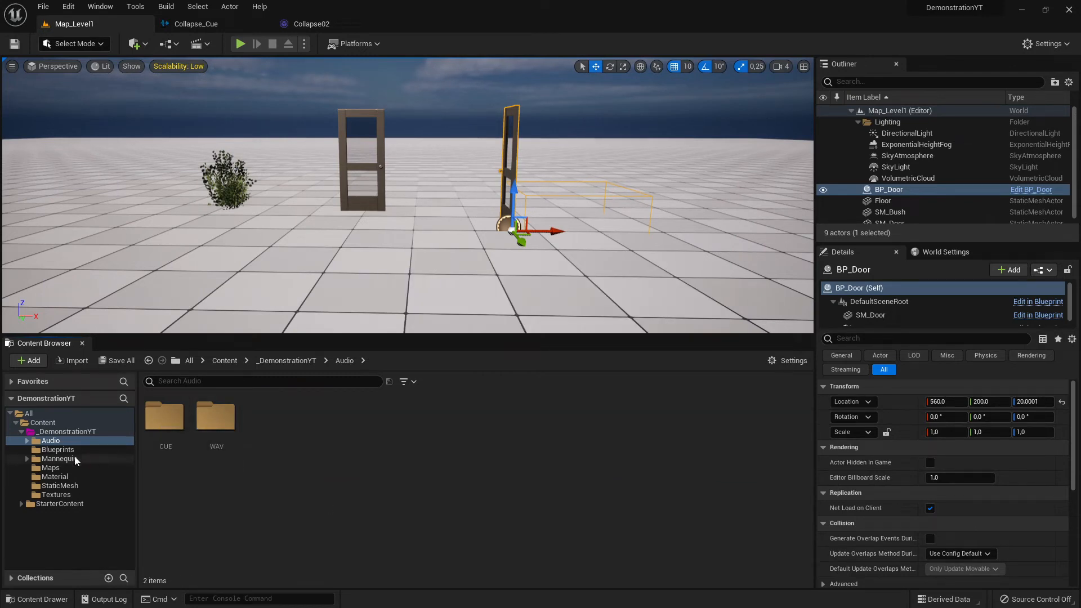
- Fix up the redirectors in the top-level Content folder
click(50, 441)
right_click(52, 441)
click(42, 423)
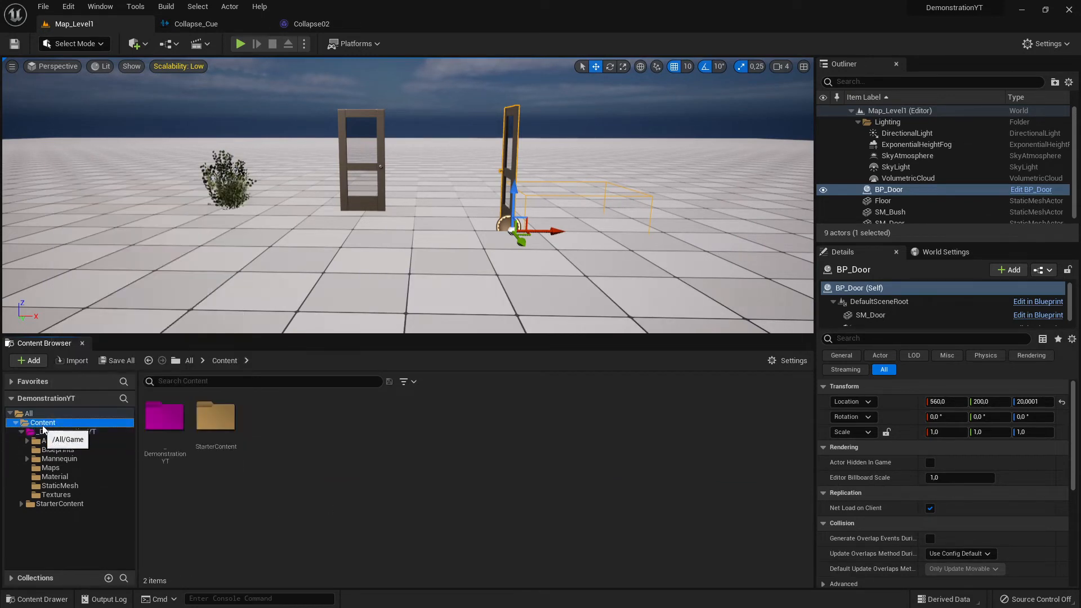
right_click(48, 423)
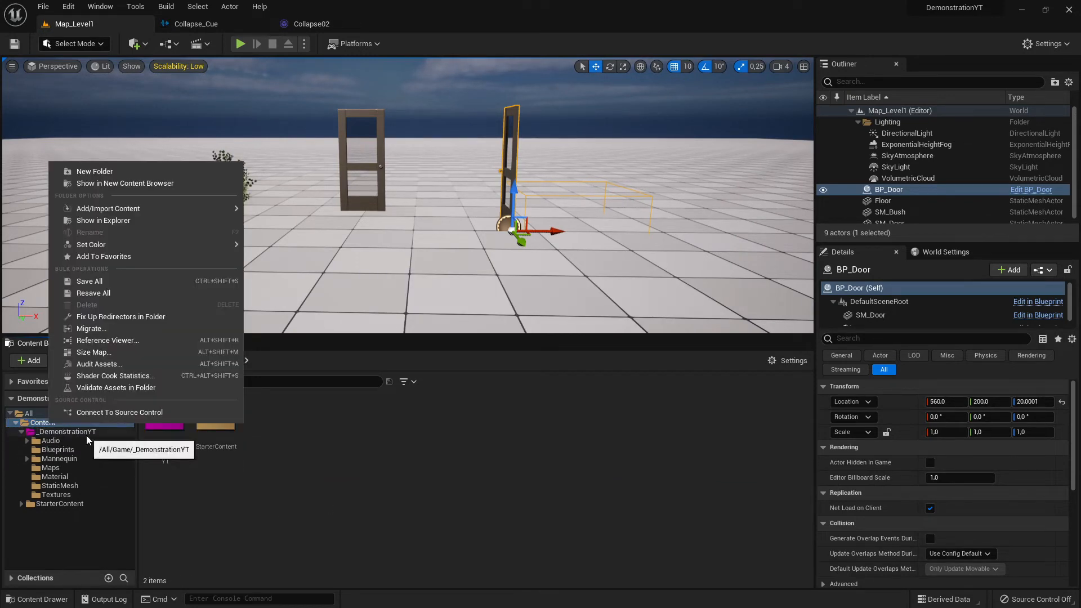
click(101, 317)
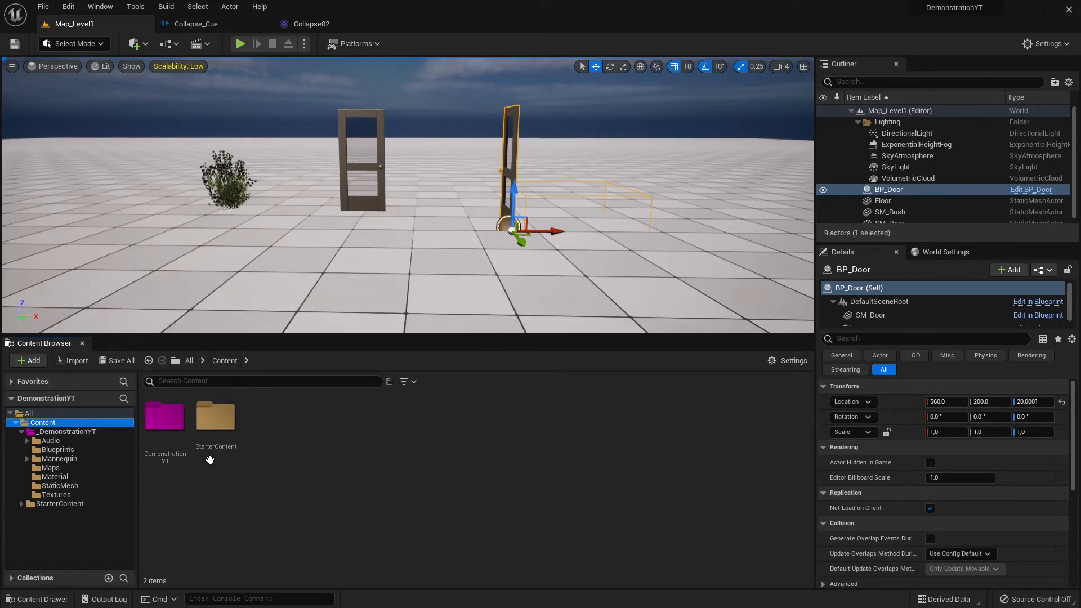
- Check the sorted assets in the CUE and WAV folders inside the _DemonstrationYT Audio folder
click(85, 431)
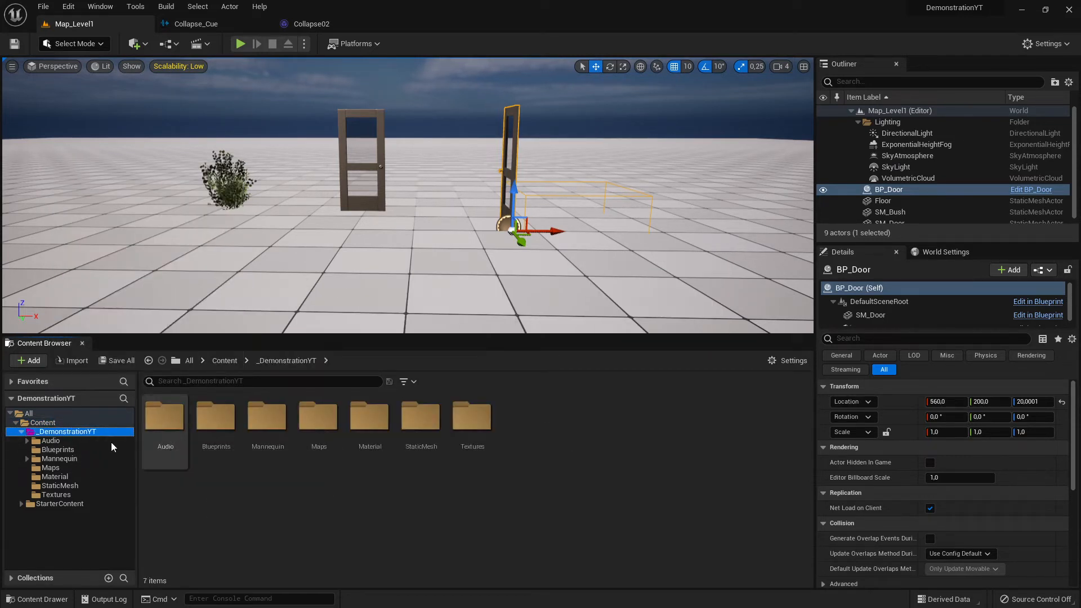
click(83, 441)
double_click(168, 431)
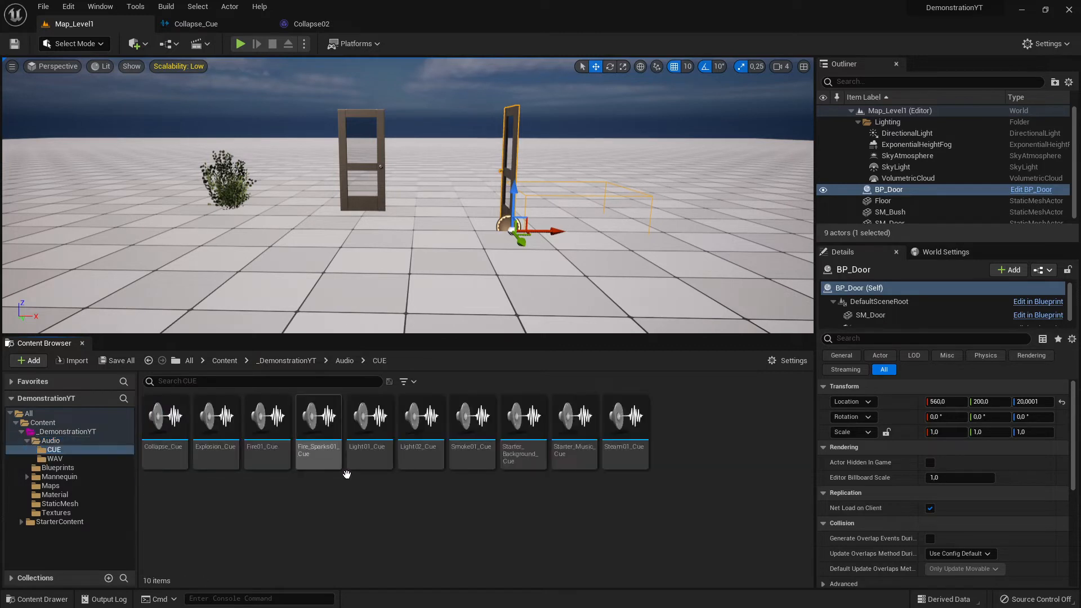
click(79, 459)
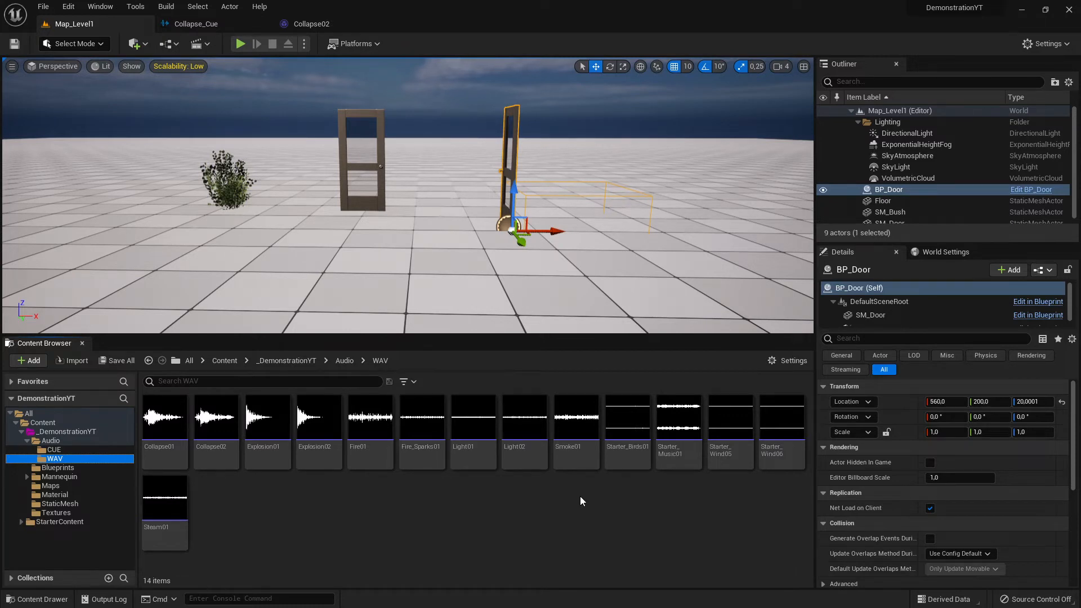
click(63, 442)
click(72, 449)
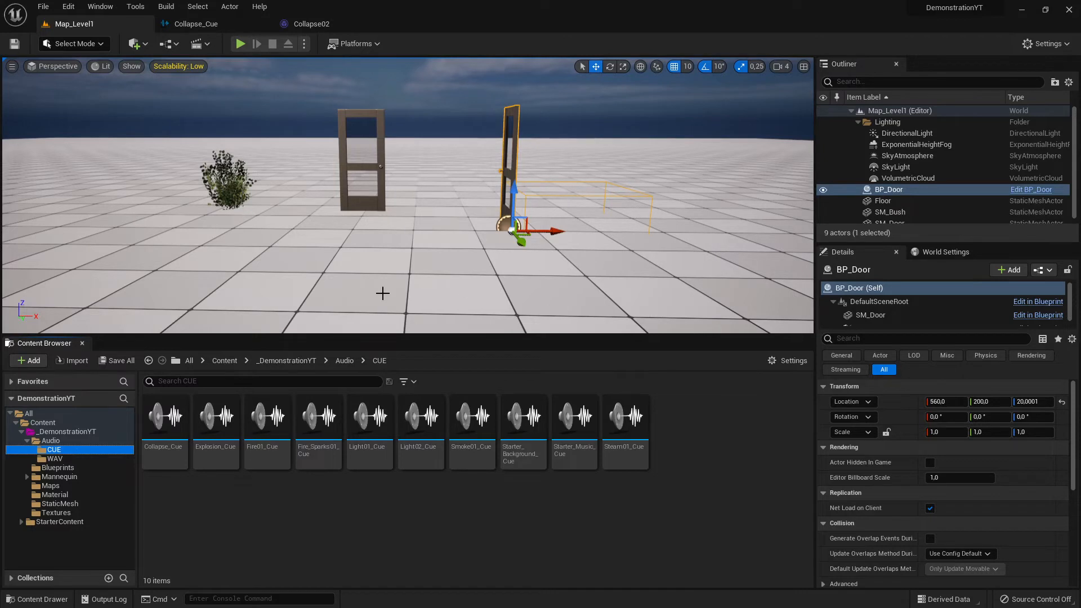
- Shrink the content browser slightly in favour of the viewport and compare the WAV and CUE folders
drag(469, 336, 469, 357)
click(72, 480)
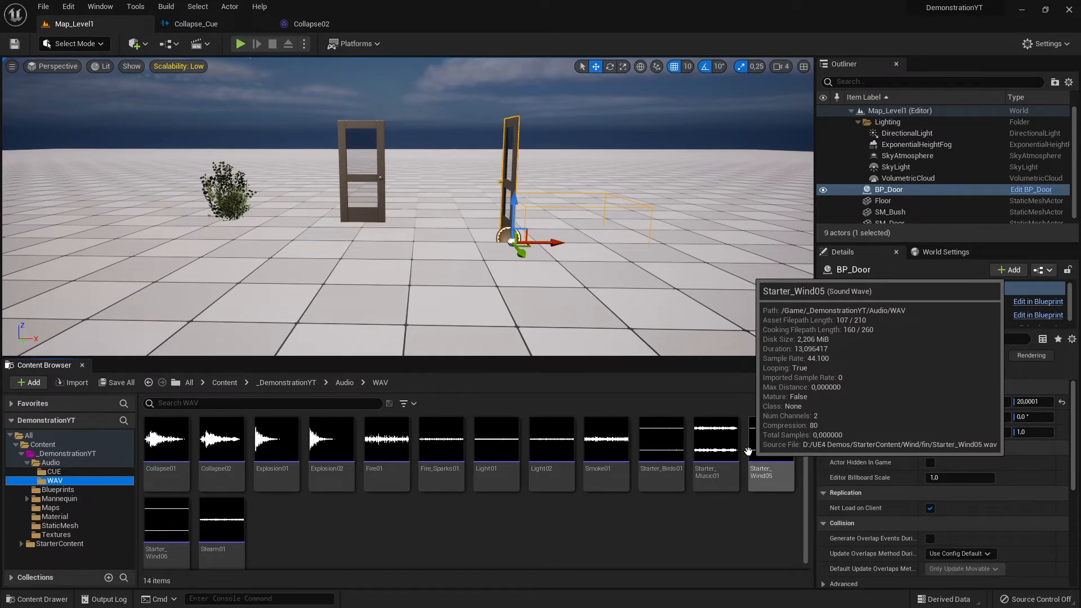
click(54, 471)
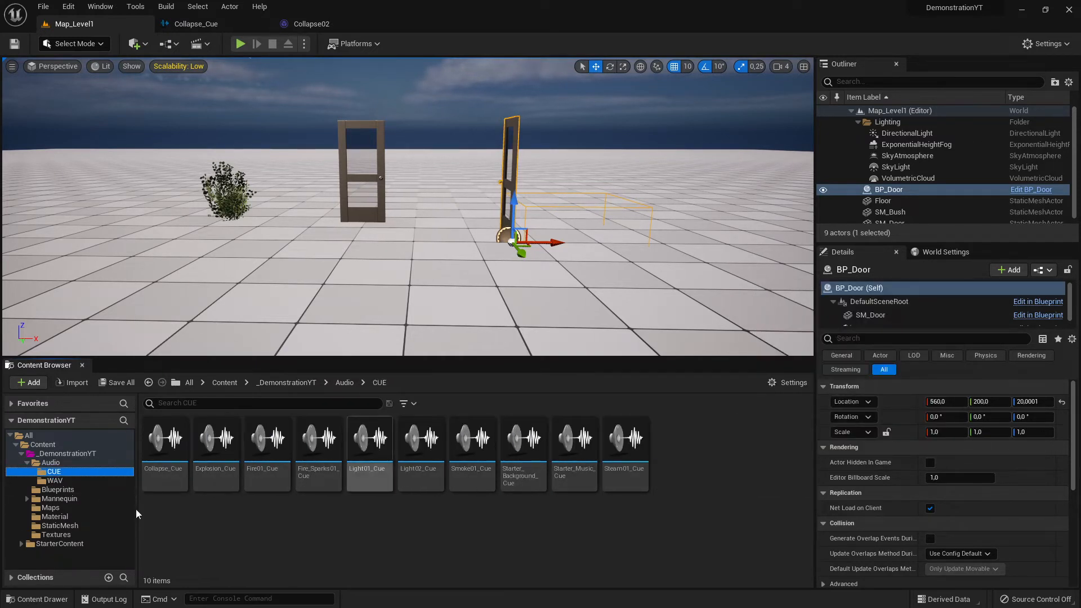
click(55, 480)
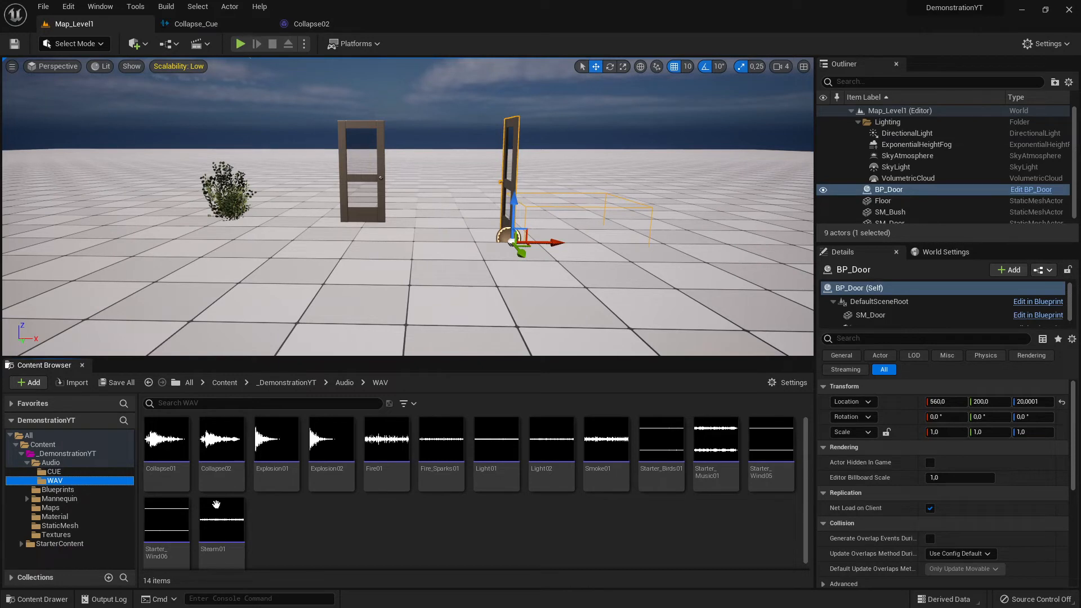
click(315, 534)
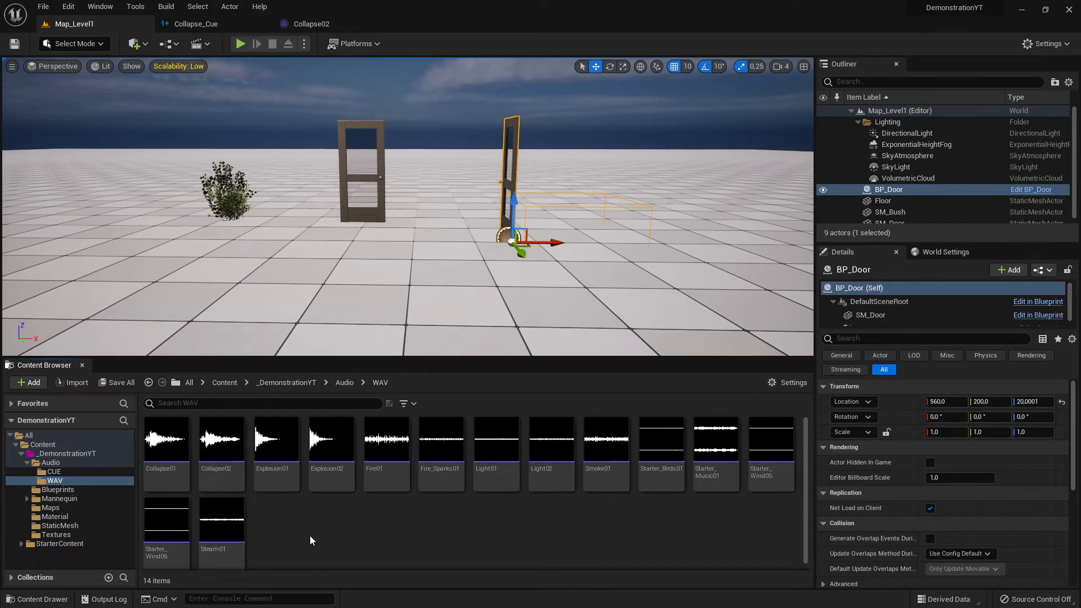
- Create a sound cue from the Steam01 sound wave in the WAV folder, keeping the default name
click(226, 548)
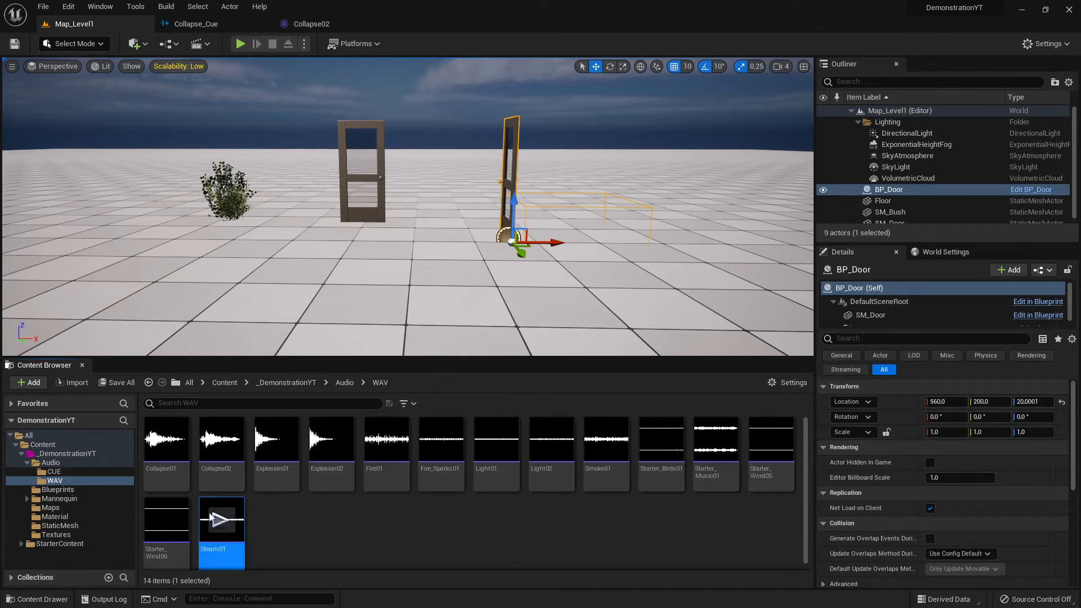
right_click(228, 550)
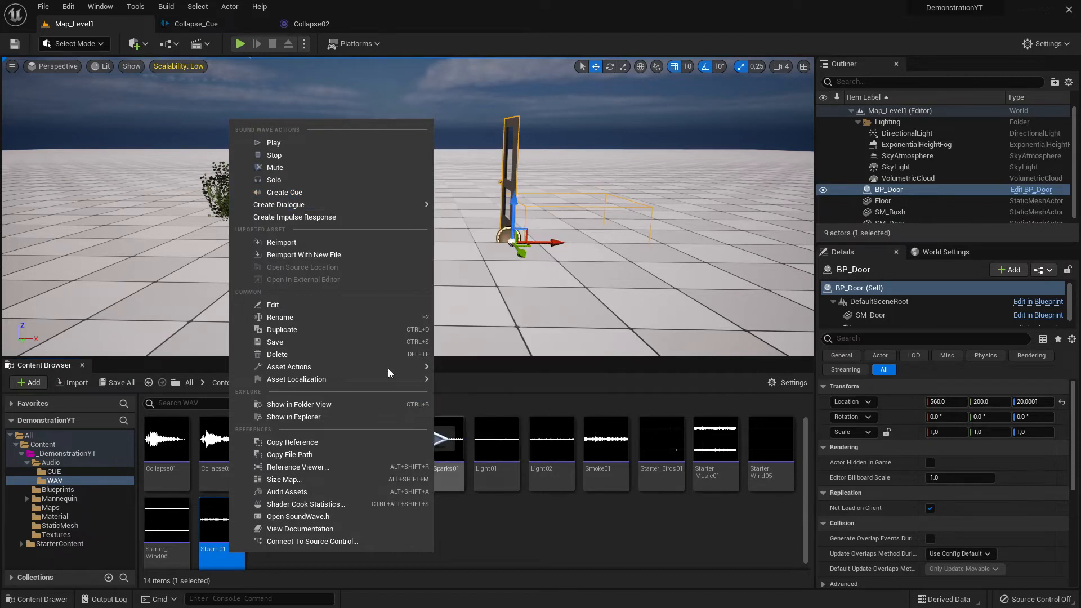
click(302, 194)
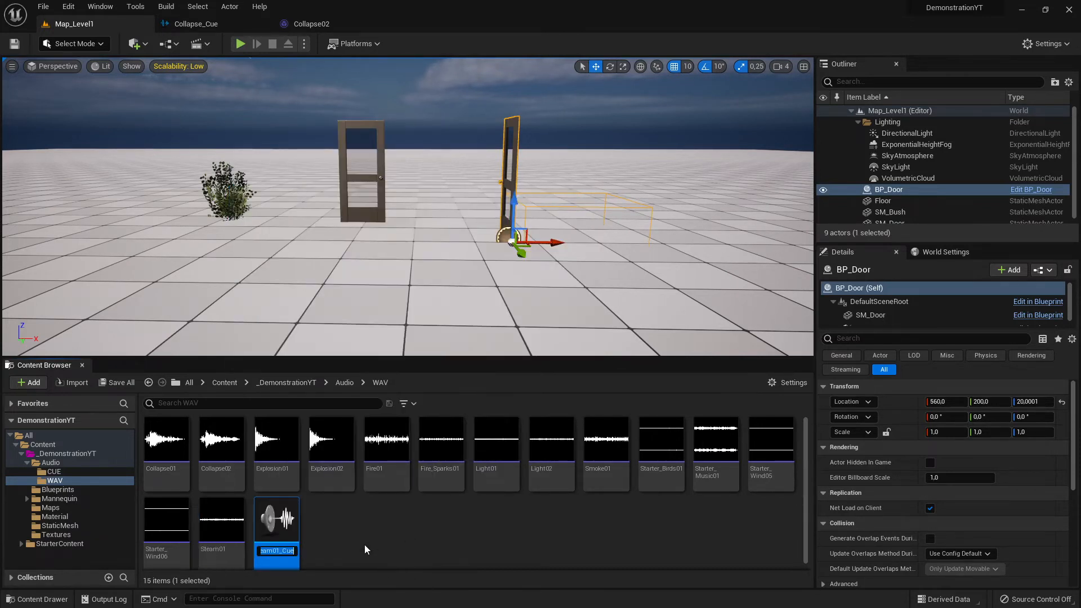
key(Return)
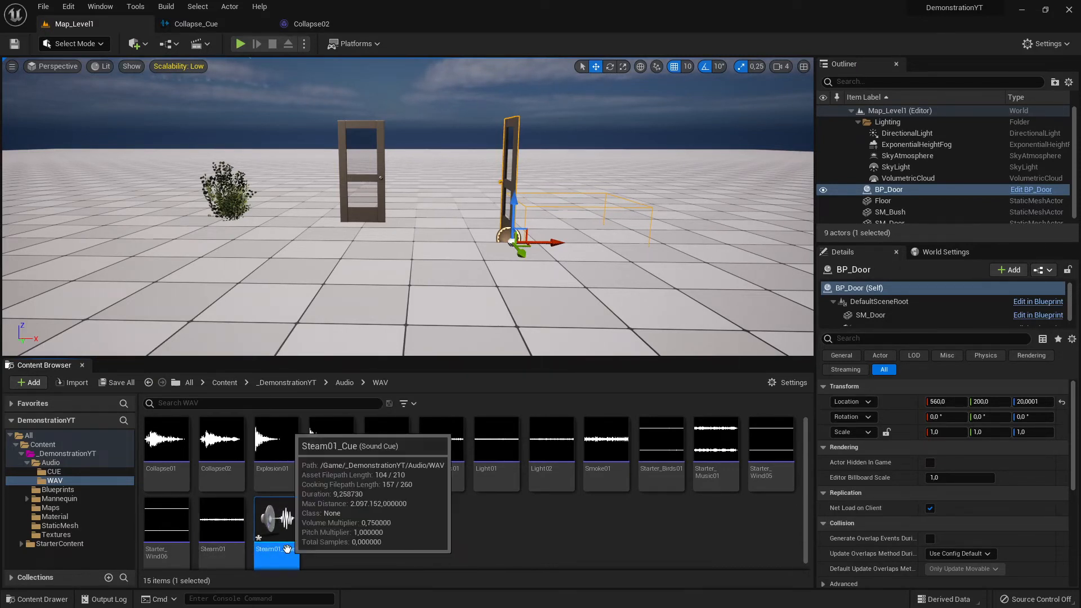
click(326, 548)
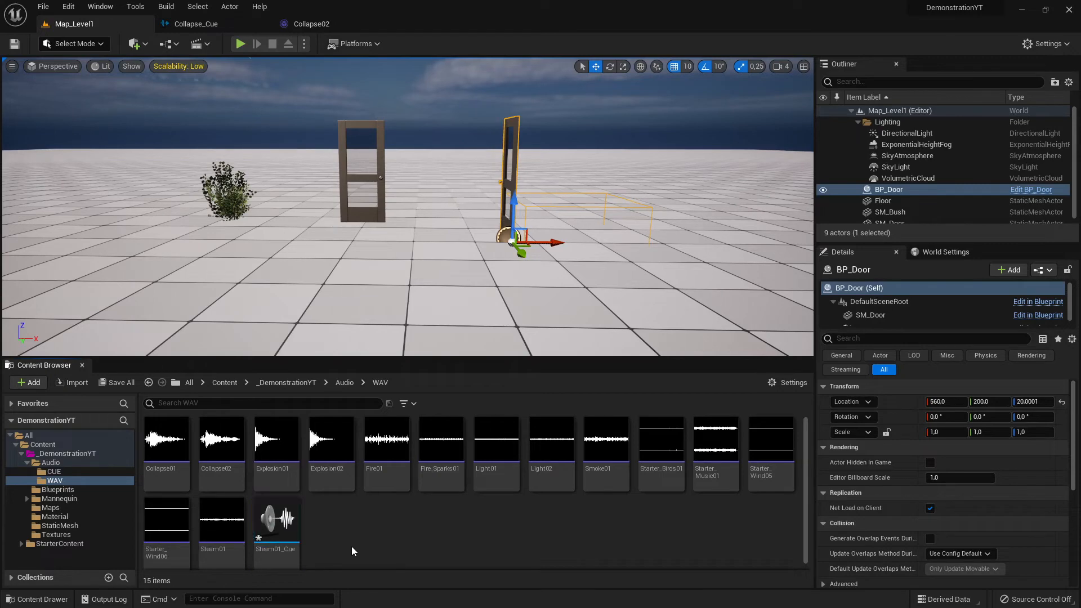
- Open the new Steam01 cue to examine its node graph, close it and return to Map_Level1
double_click(289, 551)
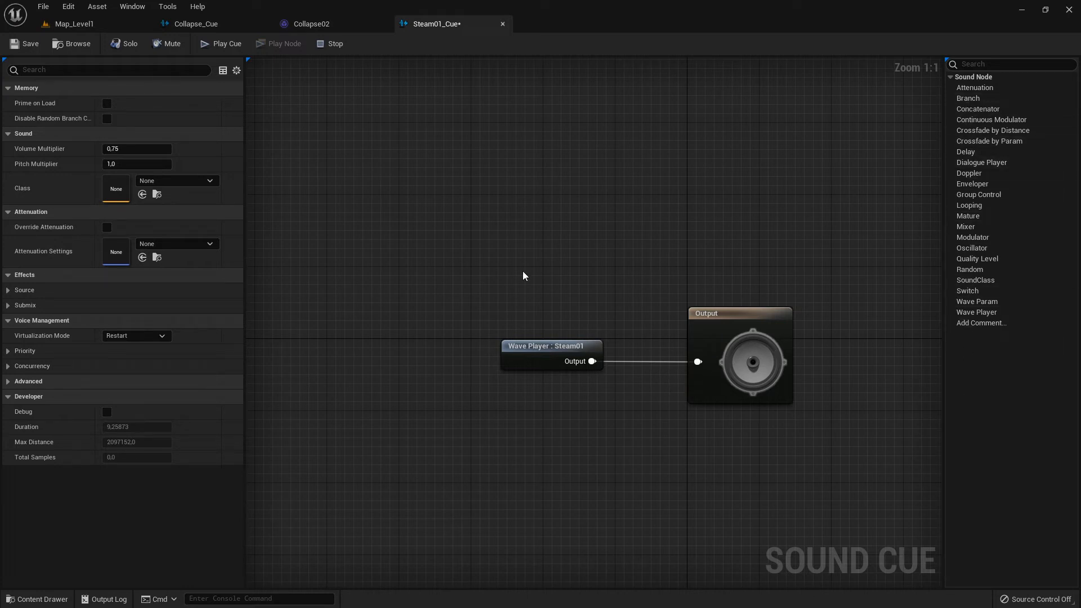
click(502, 24)
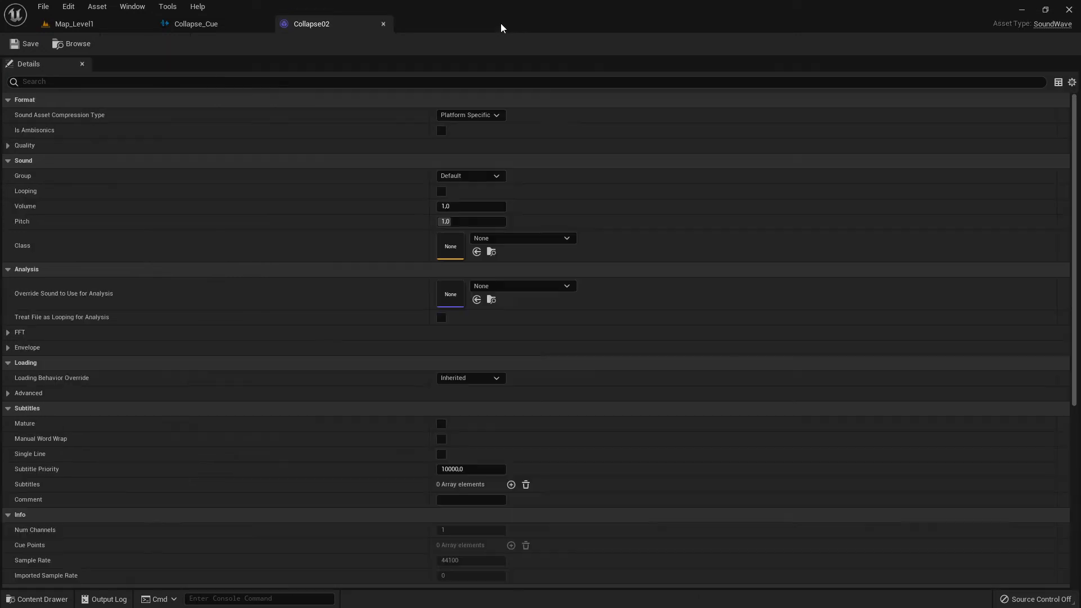
click(74, 23)
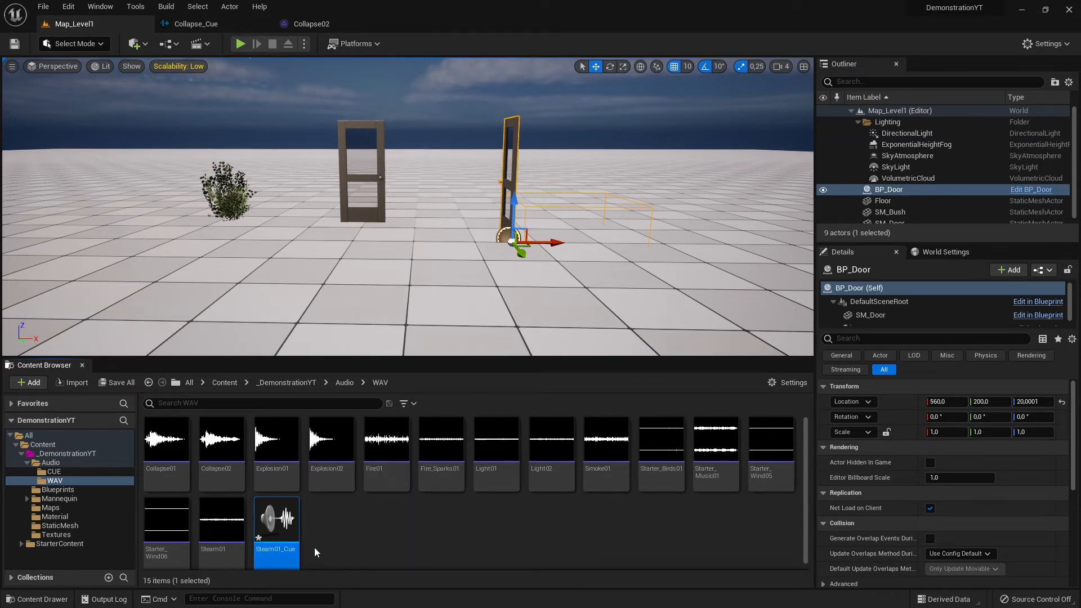
- Delete the Steam01 sound cue from the WAV folder and open the CUE folder
key(Delete)
click(448, 488)
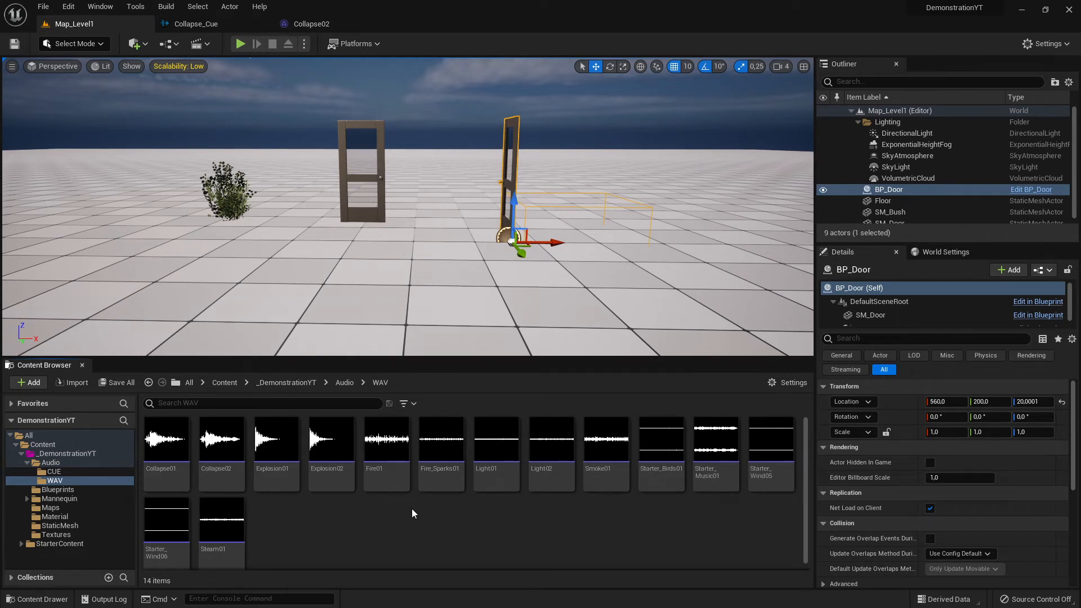
click(62, 472)
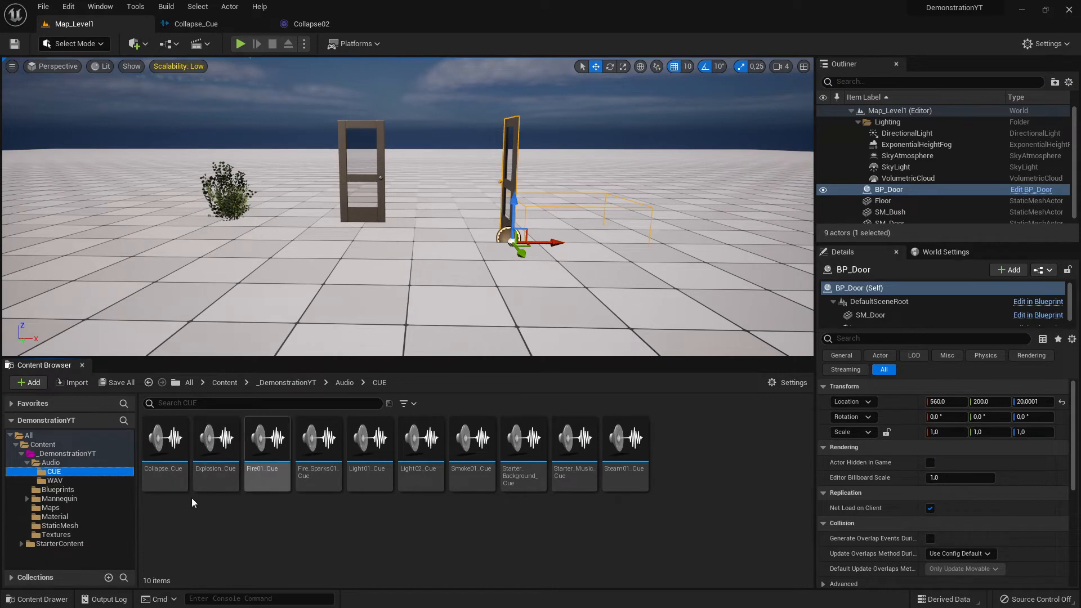
- Open the WAV folder, enlarge the content browser slightly and preview the Starter_Birds01 sound wave
click(70, 480)
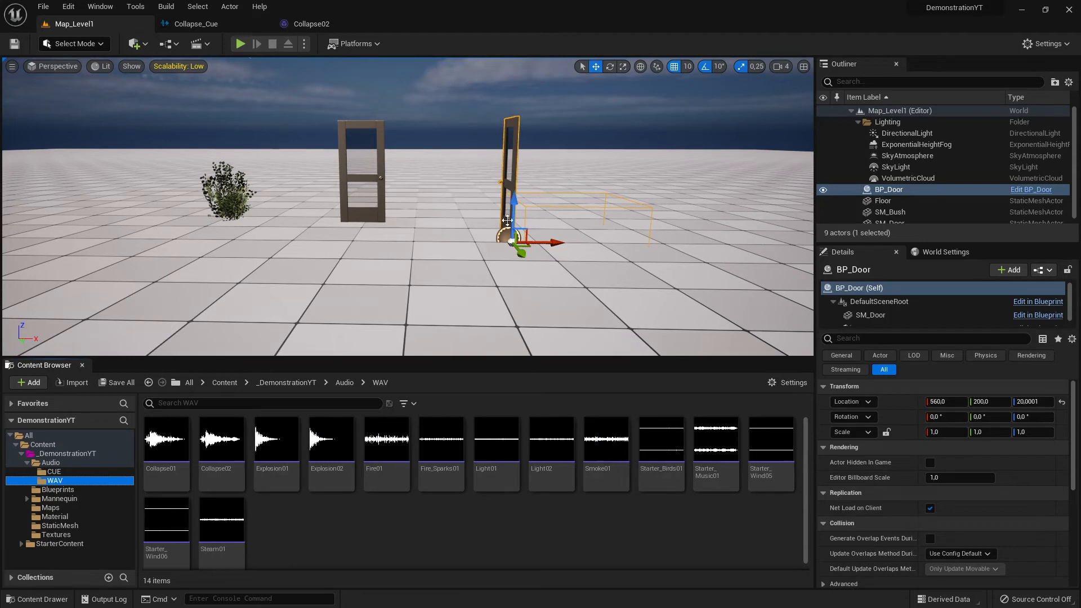
mouse_move(391, 446)
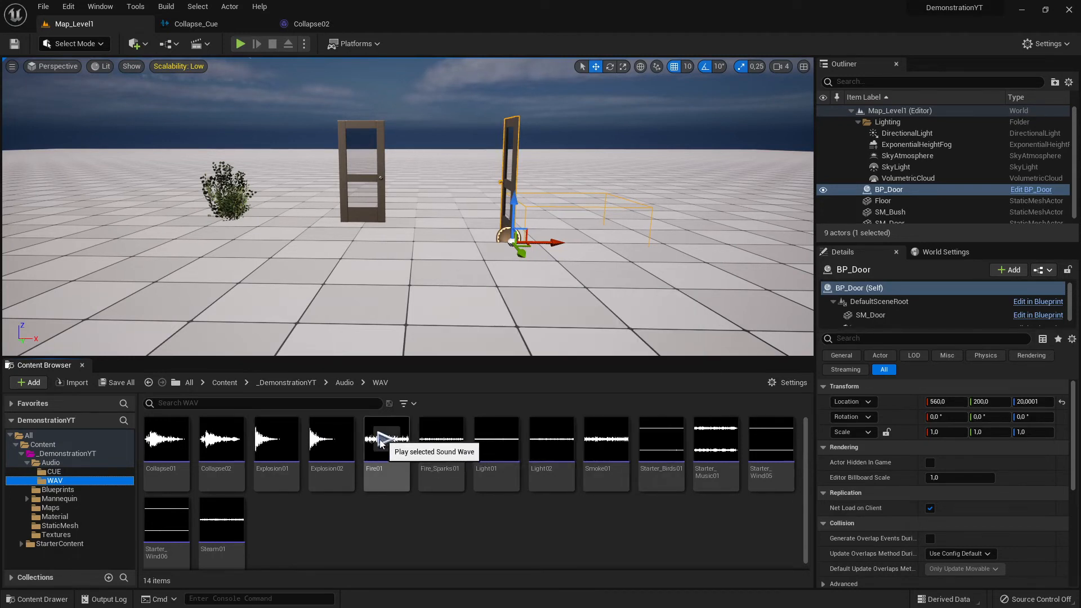
mouse_move(269, 441)
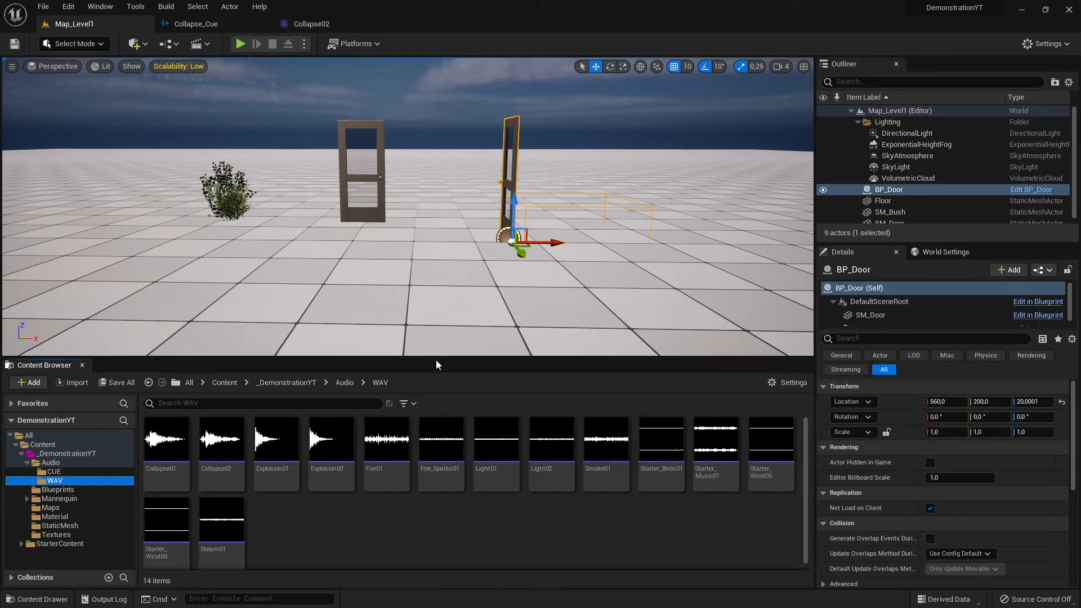
drag(435, 358, 435, 343)
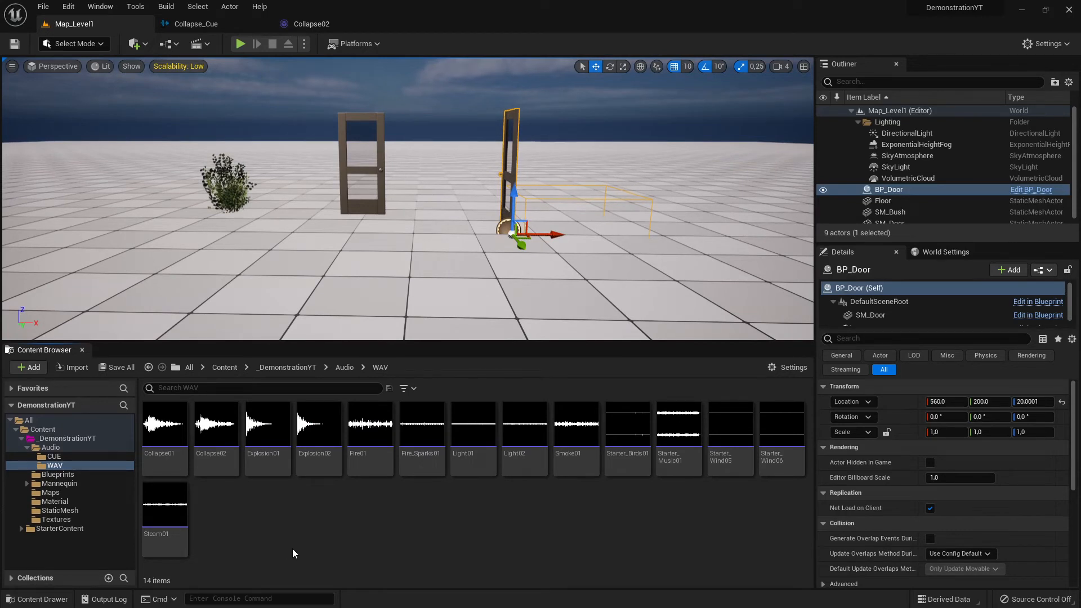
click(675, 438)
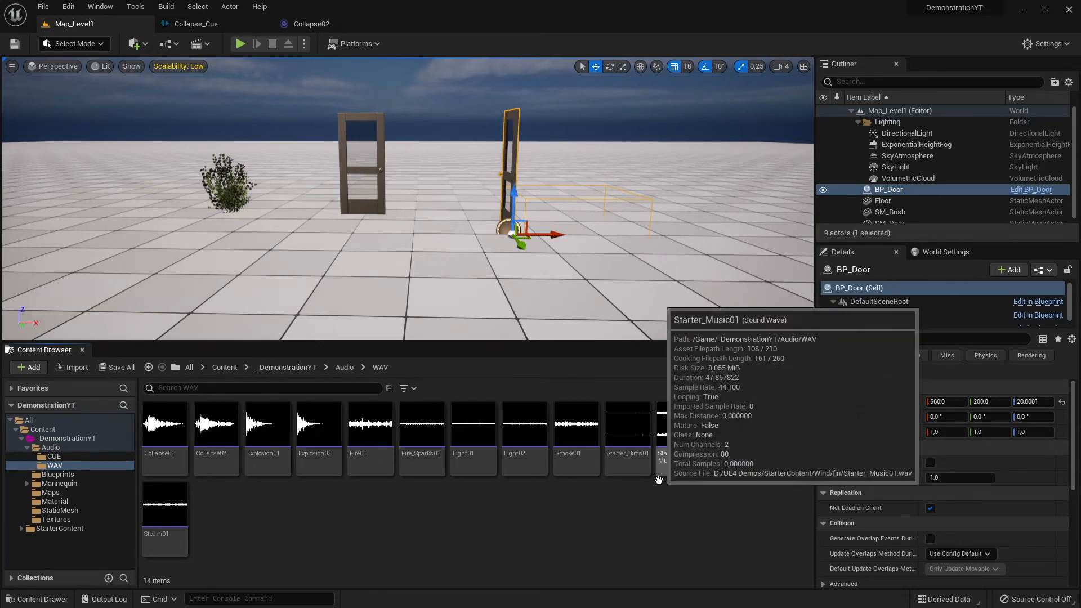
click(627, 423)
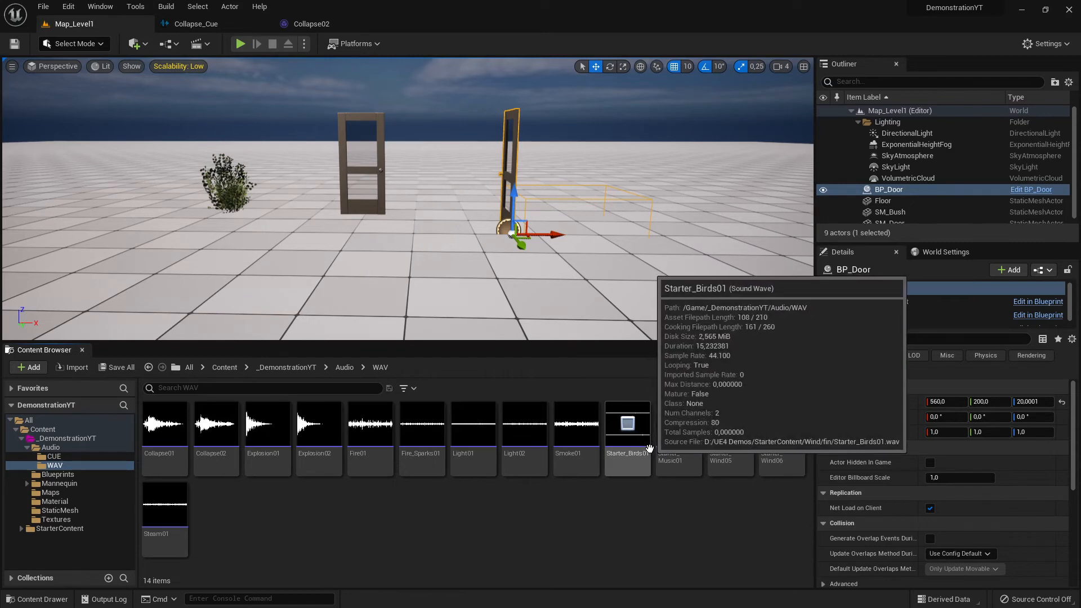
click(627, 423)
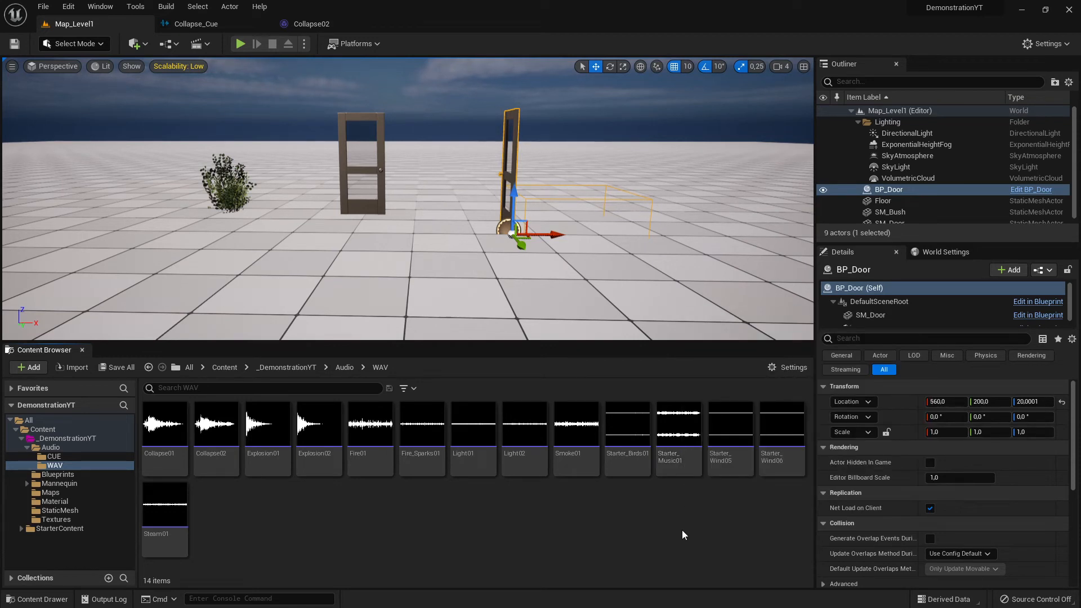
- Place the Smoke01 sound wave in the level between the two doors and play-test the level
click(572, 437)
drag(572, 434, 448, 242)
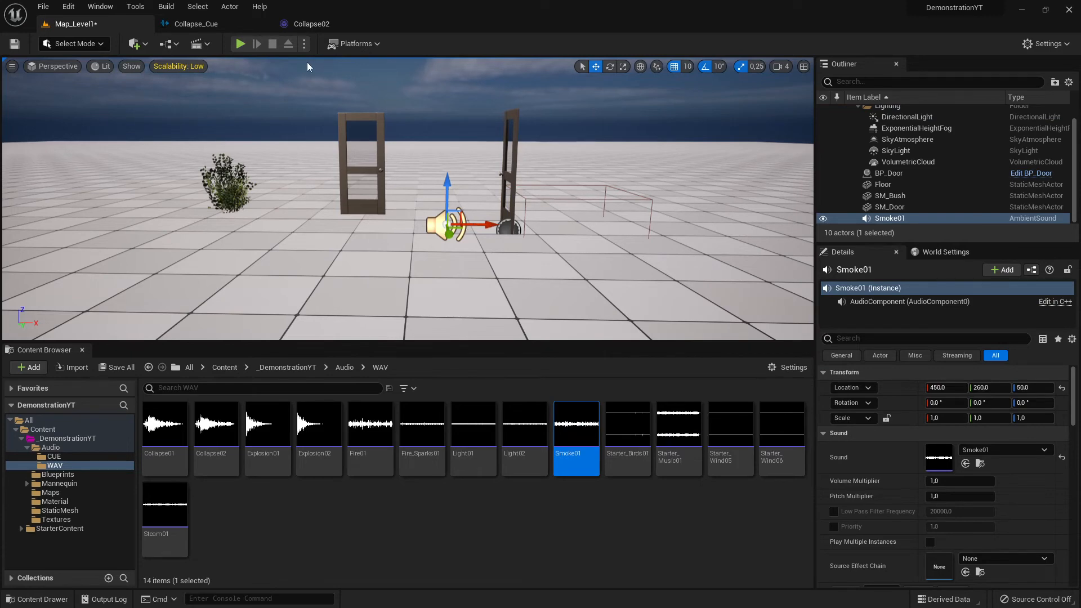
click(240, 43)
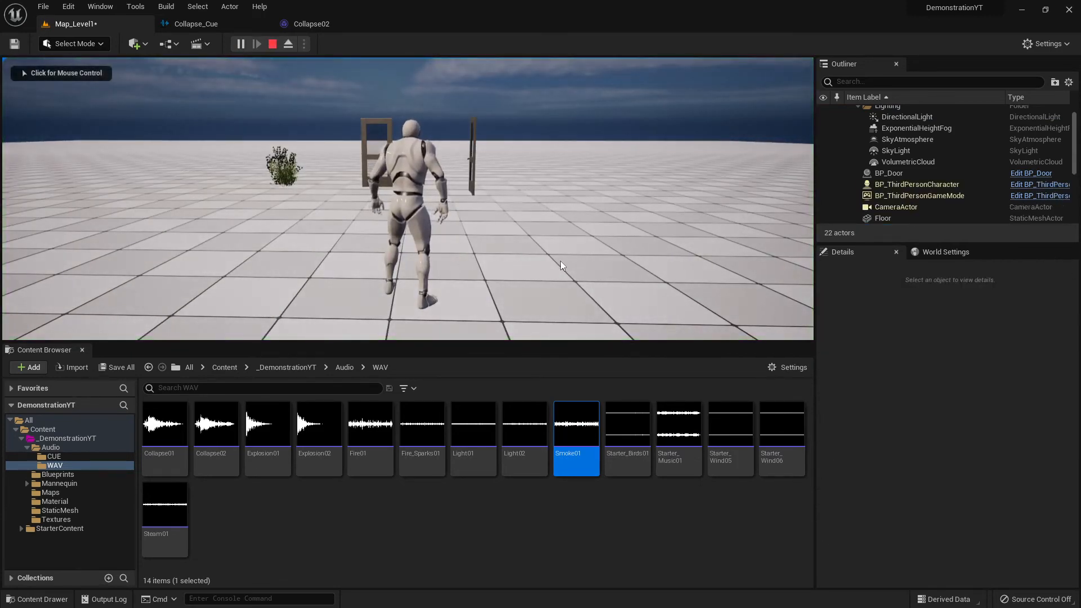
key(Escape)
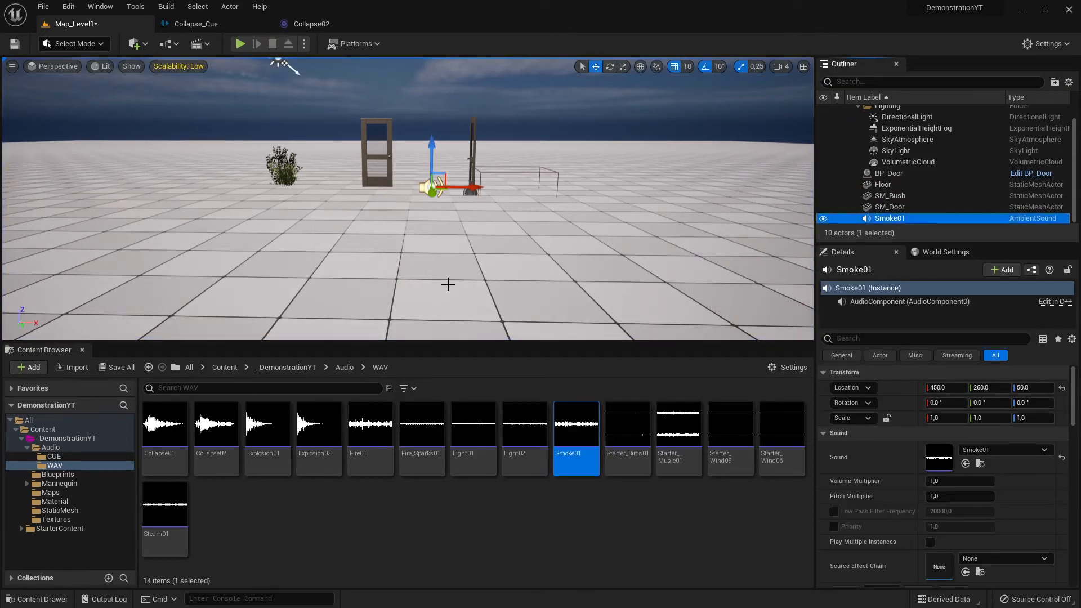
- Replace the Smoke01 actor with the Starter_Music01 sound wave on the floor in front of the doors and play-test the level
key(Delete)
click(600, 519)
click(678, 436)
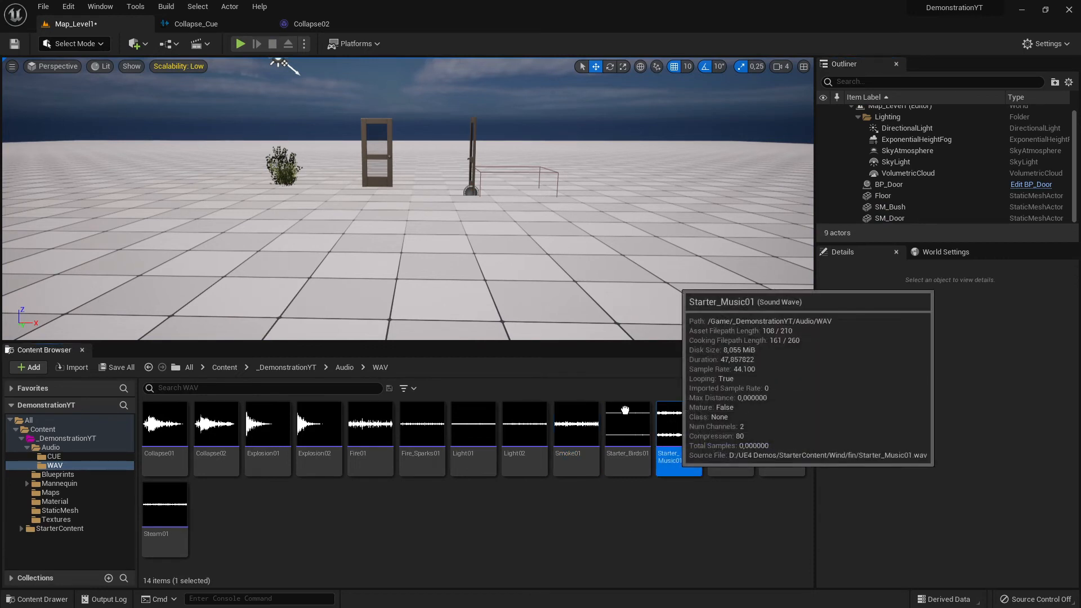
drag(678, 436, 443, 258)
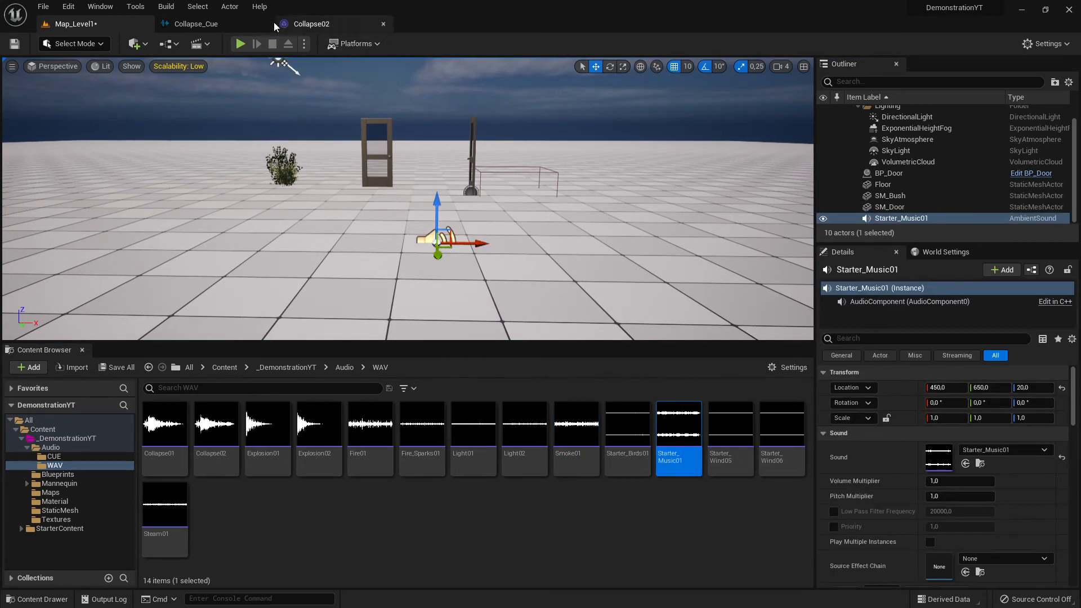
click(240, 43)
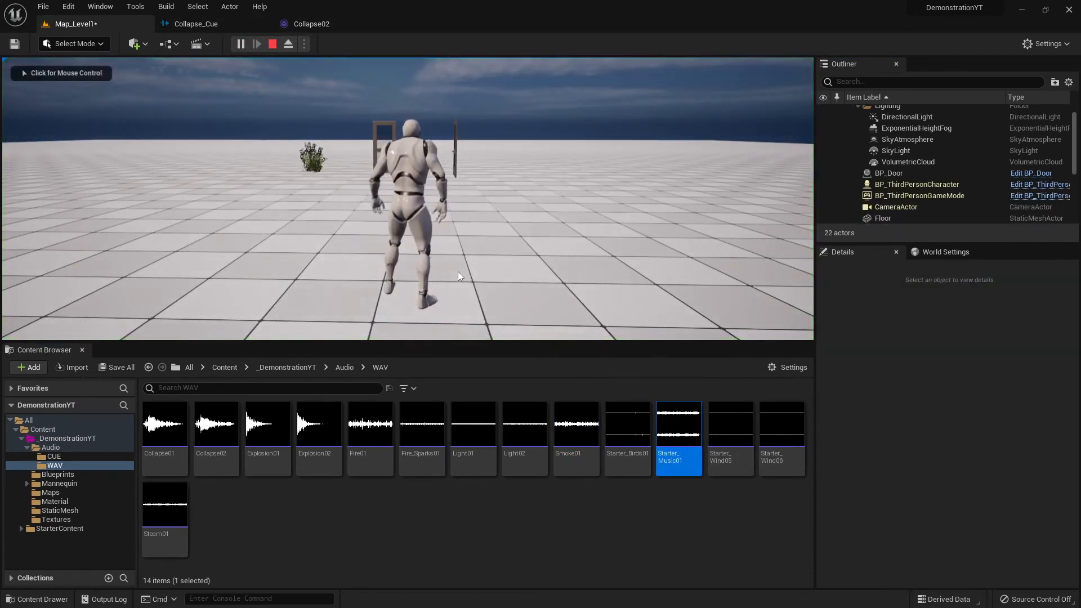
key(Escape)
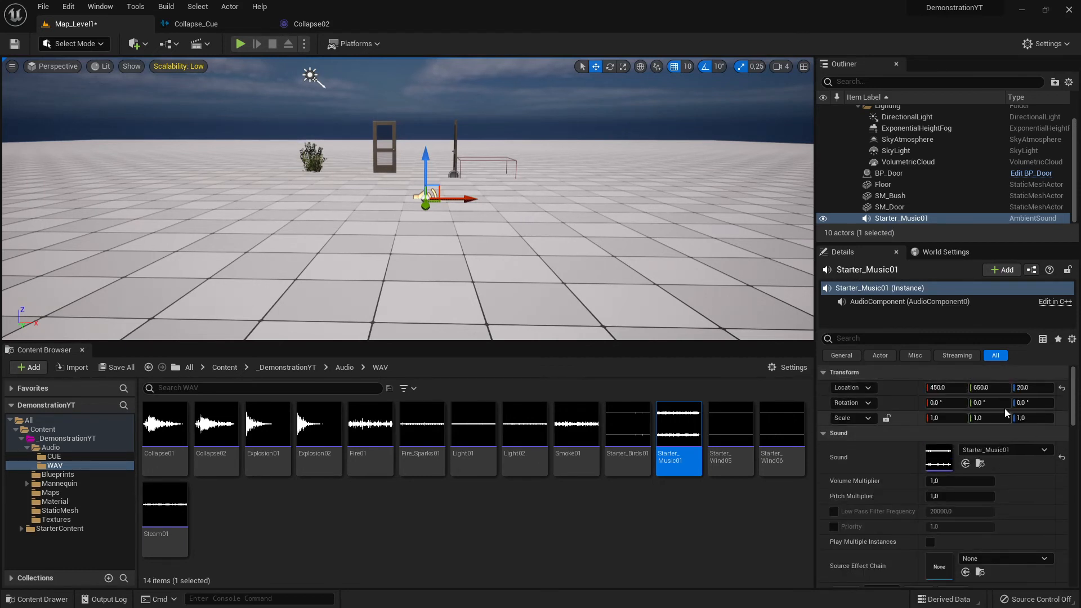
- Examine the sound, attenuation and subtitle settings of the Starter_Music01 actor
scroll(1010, 449, down, 1)
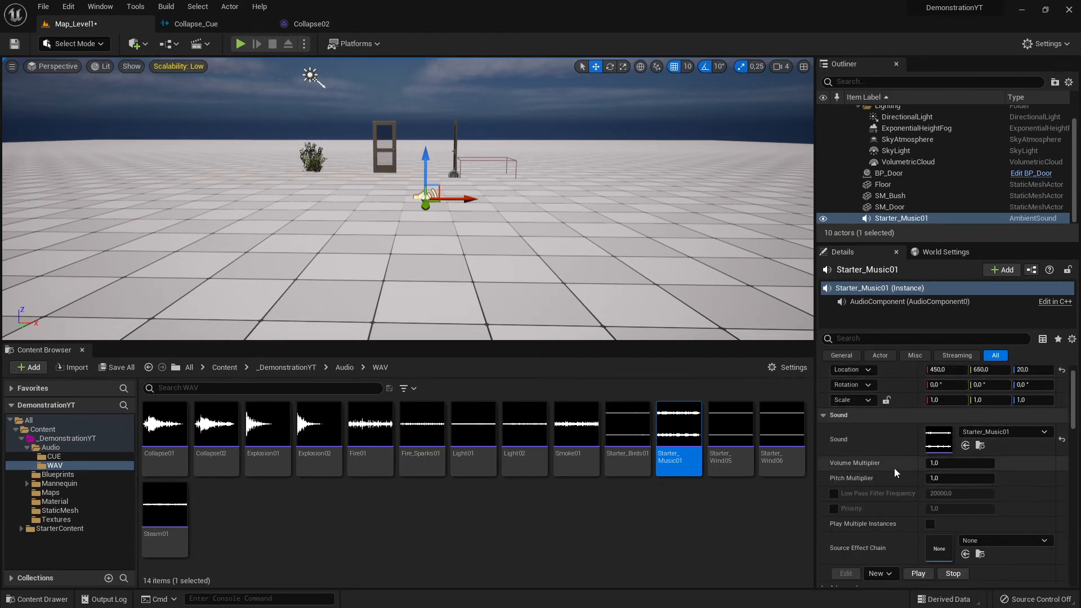
scroll(931, 468, down, 4)
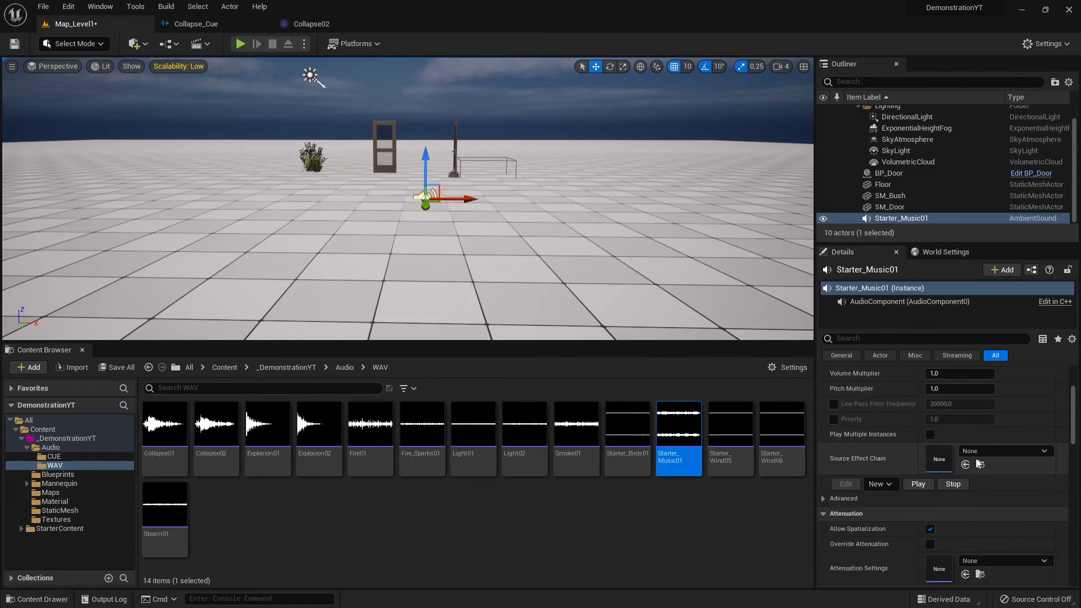
scroll(1011, 456, down, 3)
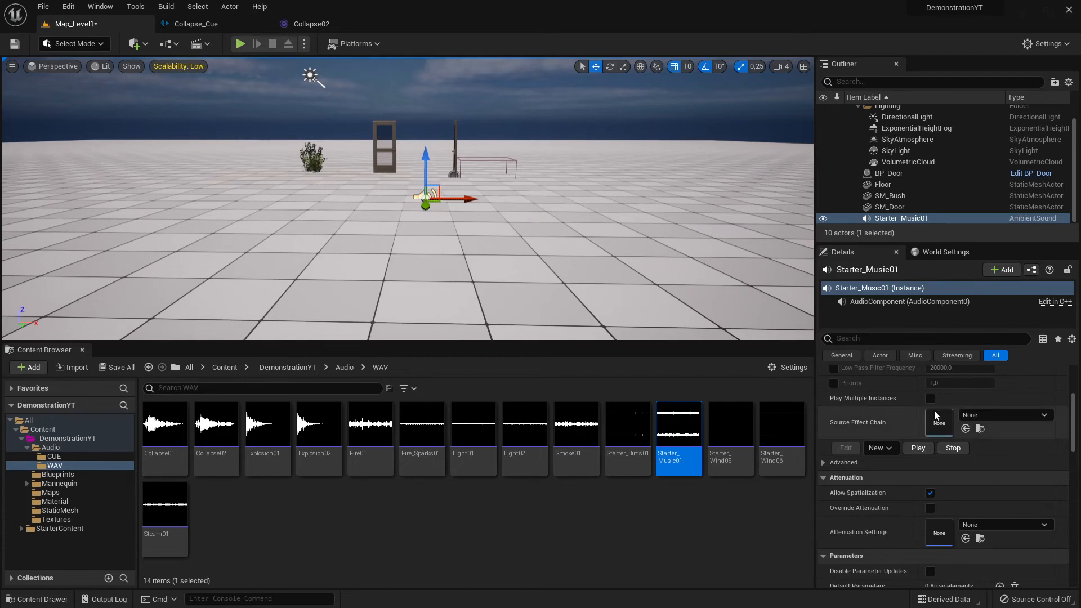
scroll(998, 431, down, 4)
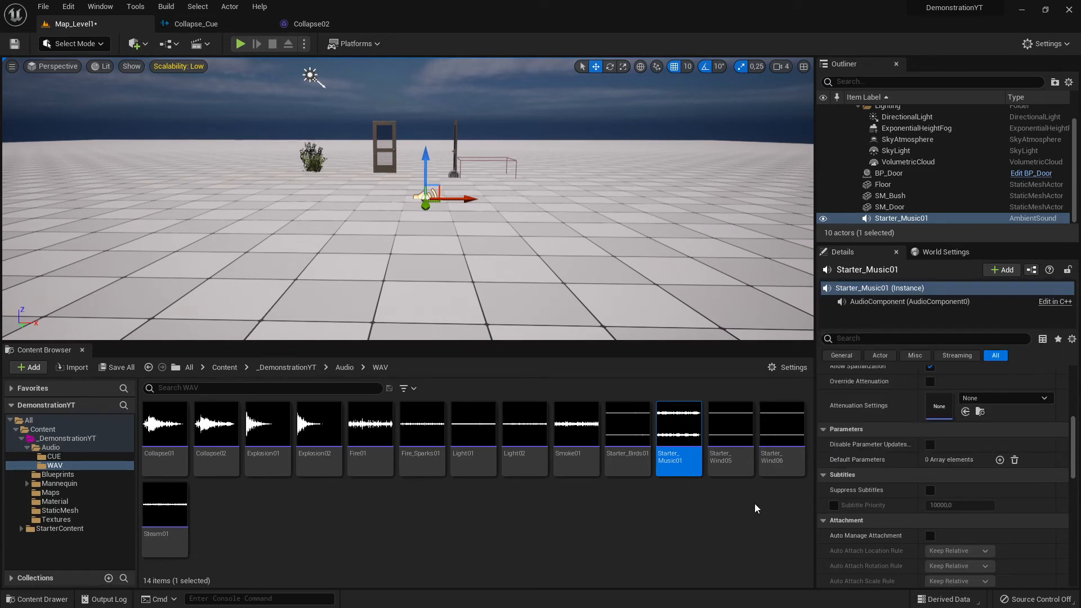
- Compare the contents of the CUE and WAV folders and return to the parent Audio folder
click(85, 457)
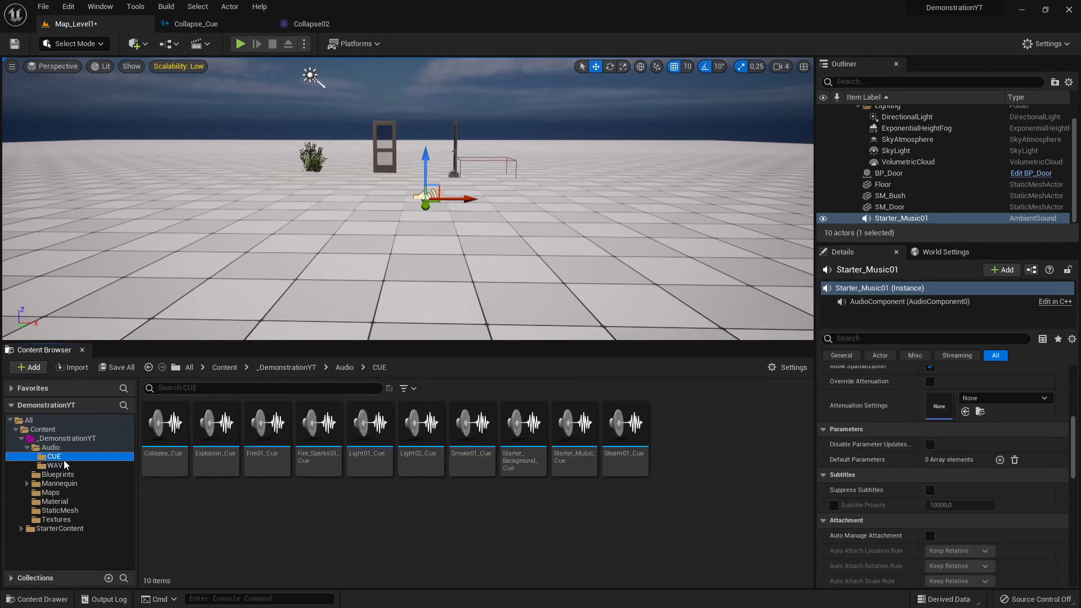
click(66, 465)
click(63, 456)
click(69, 466)
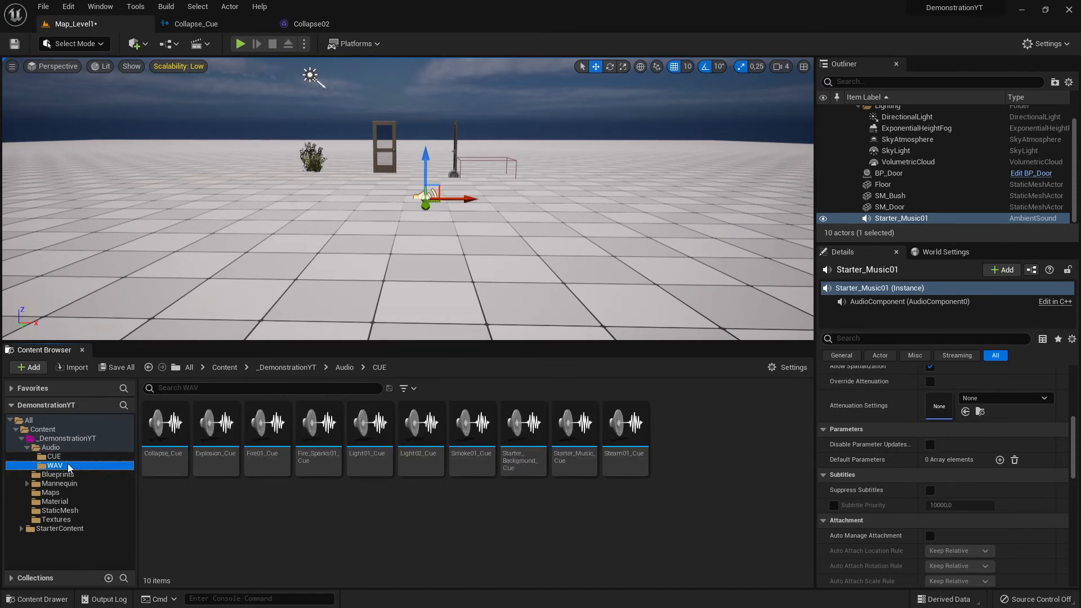
click(74, 458)
click(67, 449)
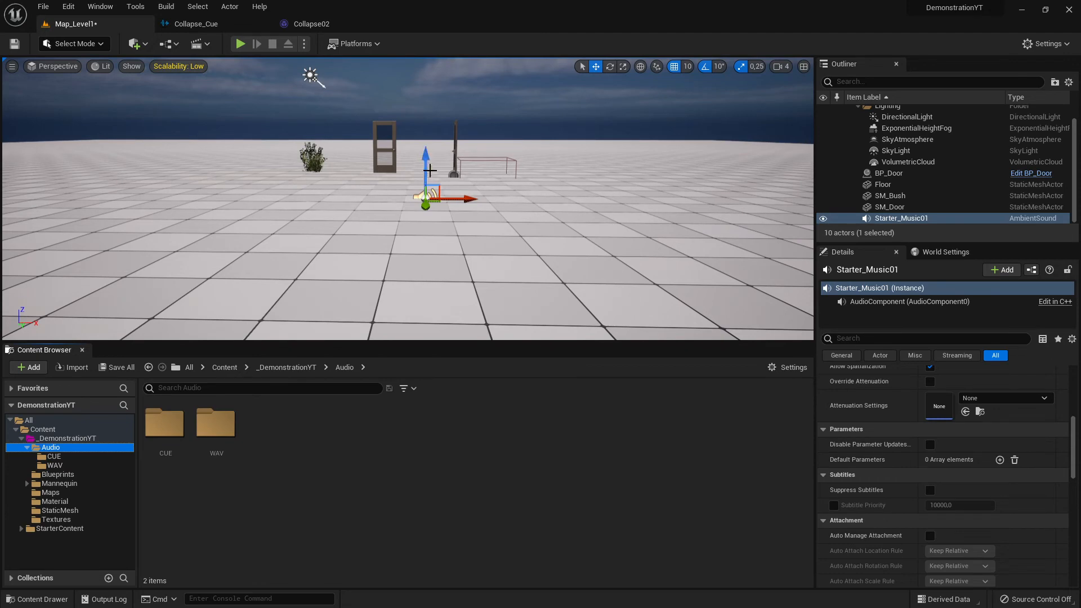
- Give the viewport more height than the content browser and open the WAV folder to review its sound waves
drag(429, 170, 426, 141)
key(w)
mouse_move(484, 201)
right_down()
mouse_move(464, 163)
mouse_move(484, 201)
right_up()
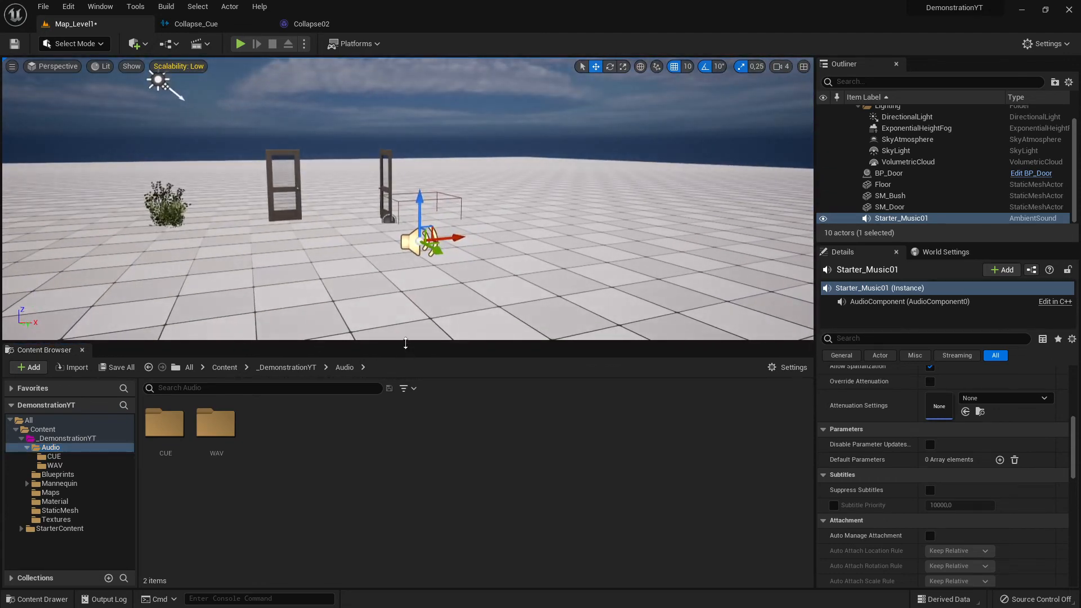
drag(406, 342, 421, 390)
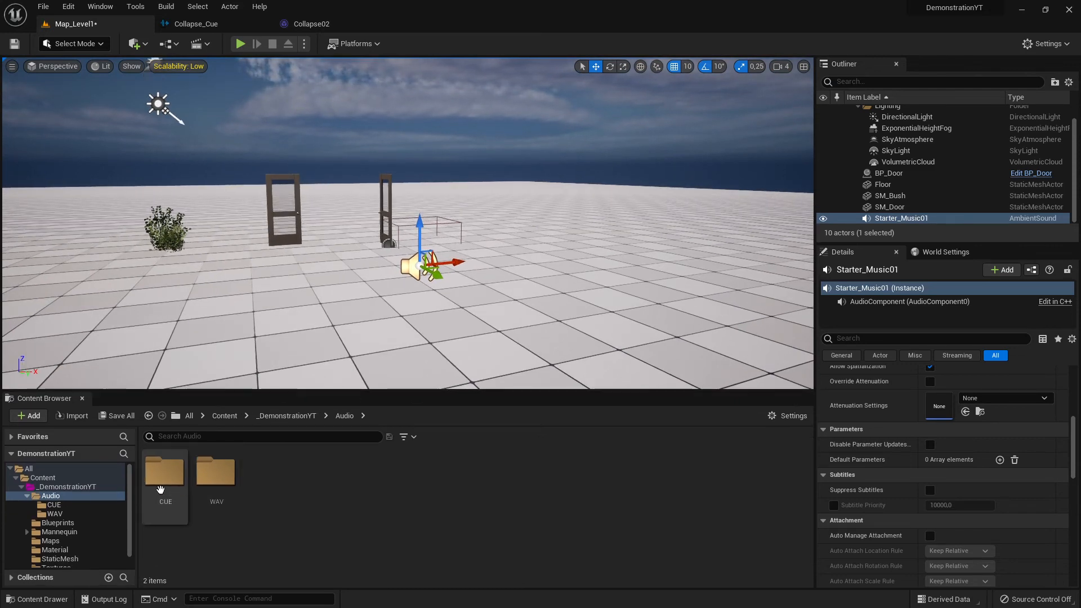
click(59, 513)
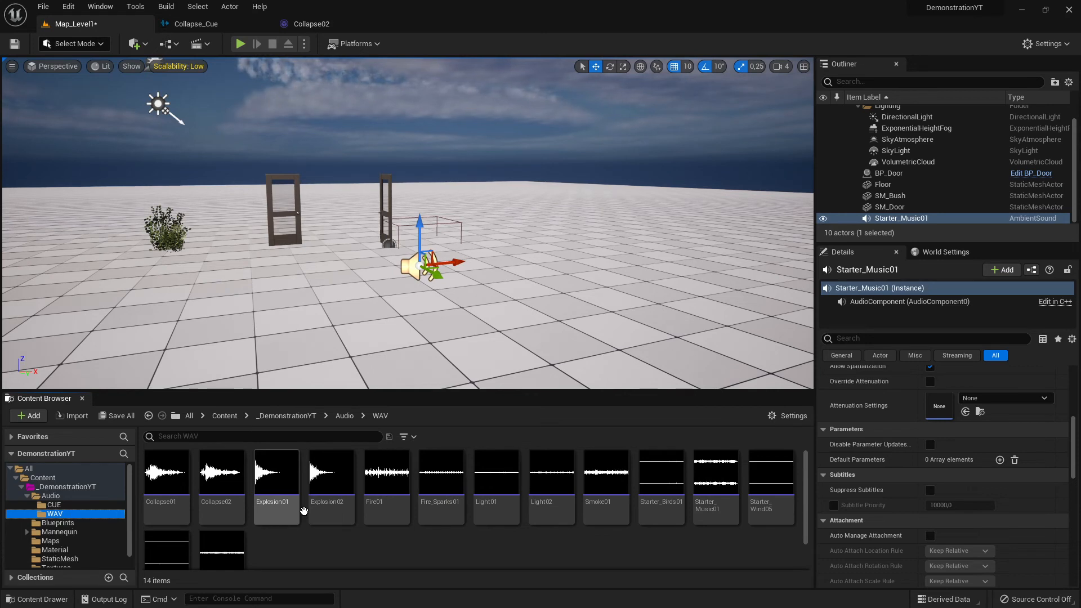
mouse_move(390, 497)
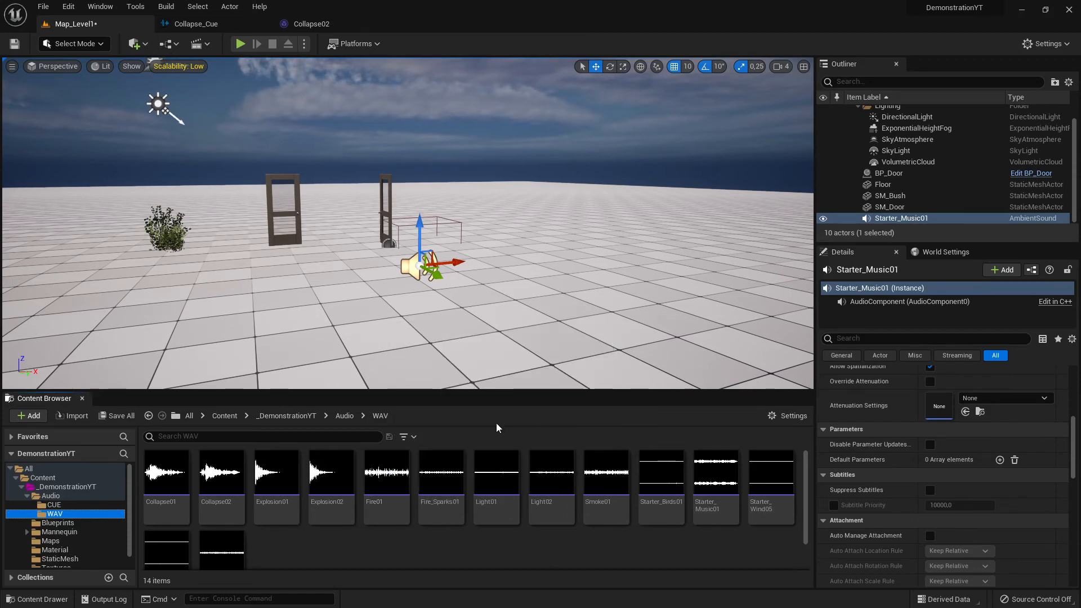
drag(500, 390, 500, 374)
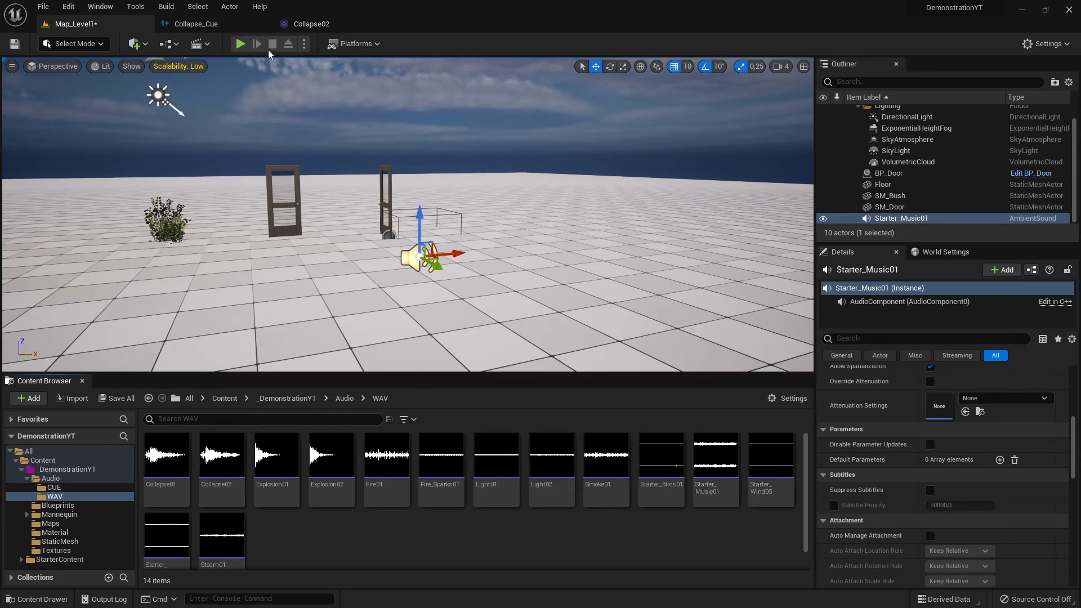
- Play-test the level with Starter_Music01 and delete that sound actor from the level
click(244, 43)
key(Escape)
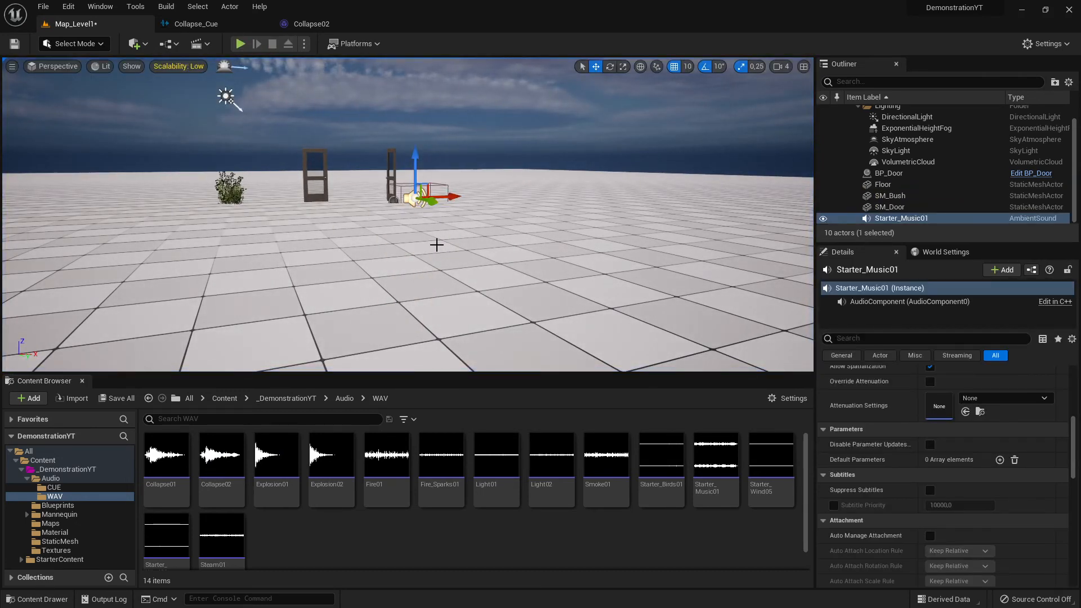
key(Delete)
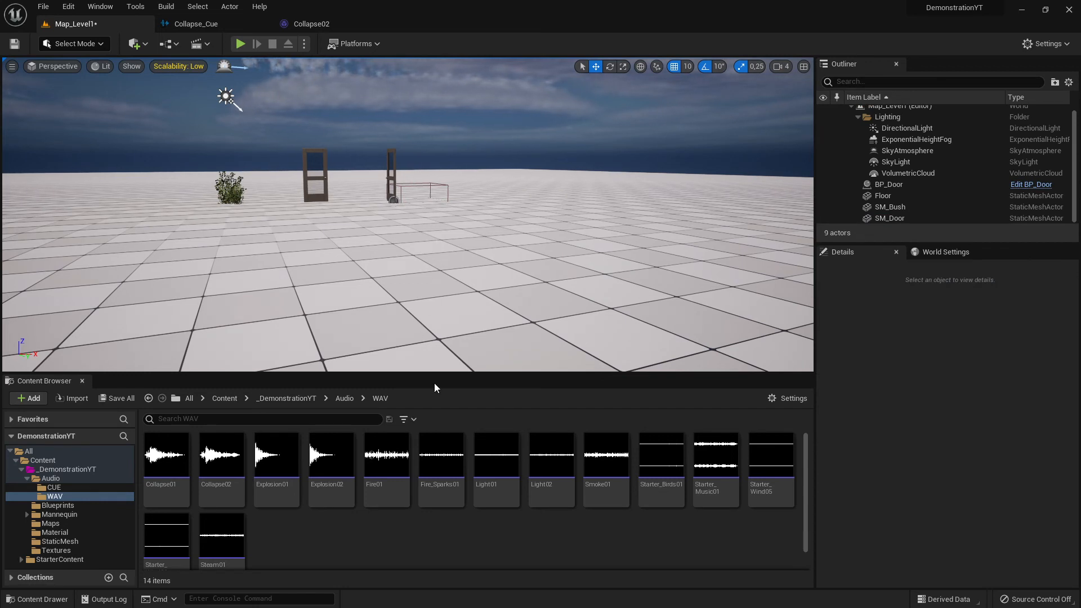
- Collapse the Audio folder and examine StarterContent's Maps, HDRI and Blueprints folders, including the Blueprints Assets subfolder
click(26, 479)
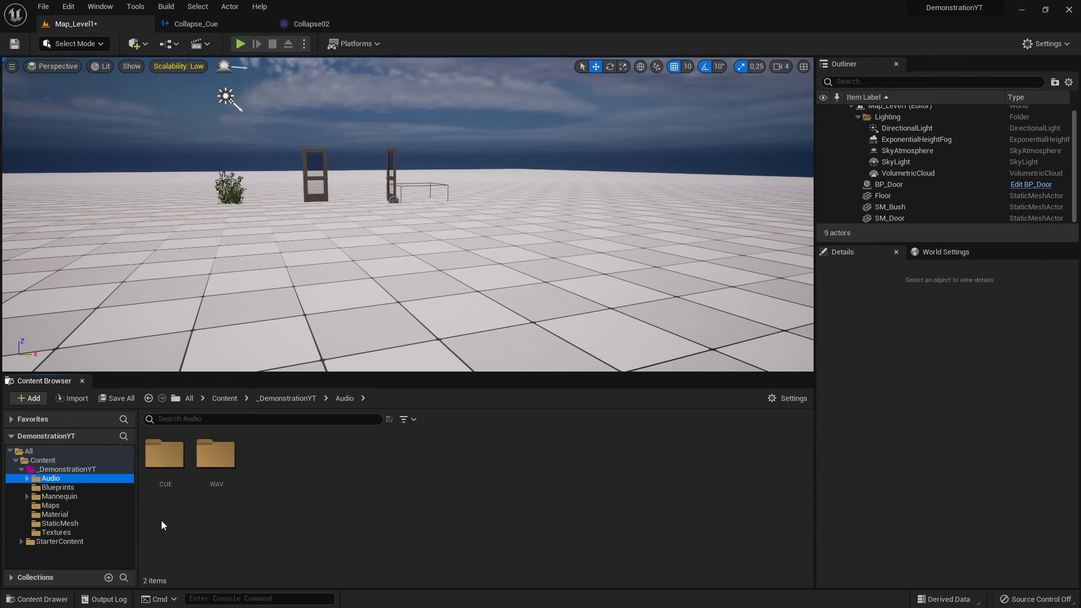
click(22, 542)
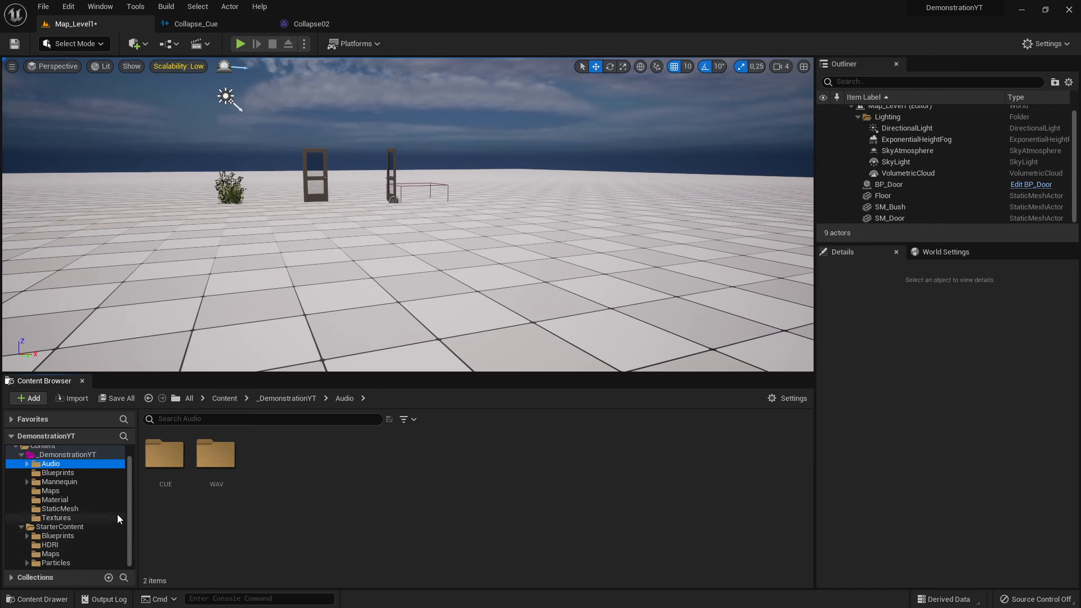
click(60, 555)
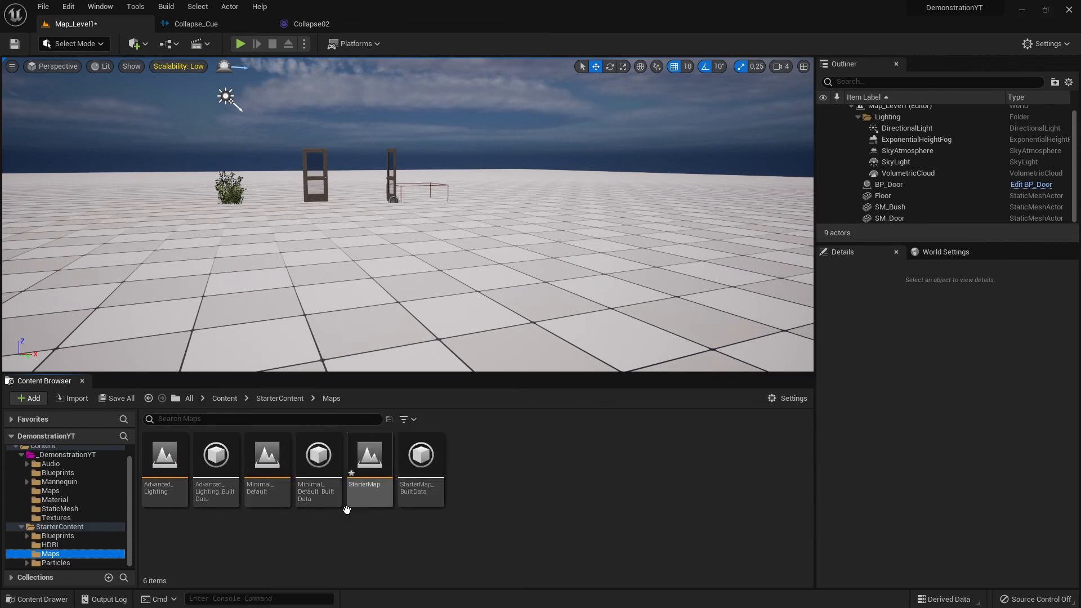
click(63, 545)
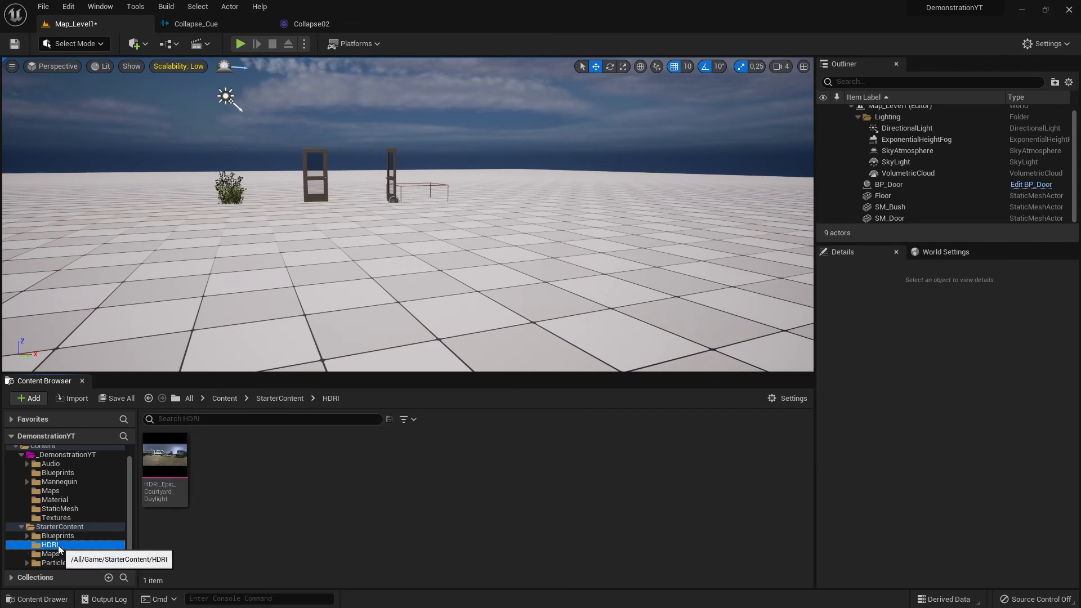
click(70, 535)
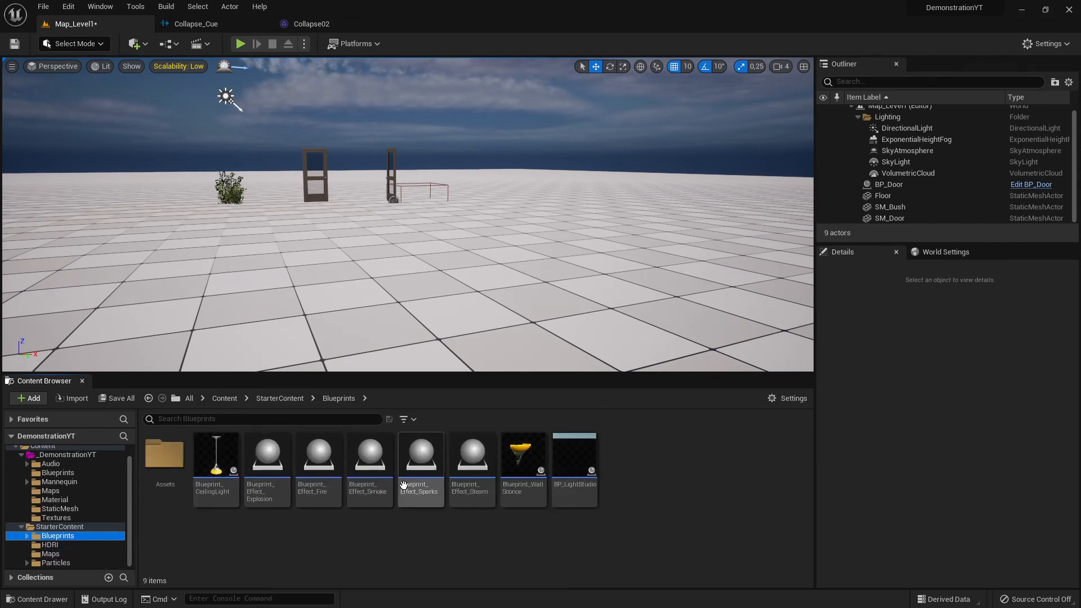
double_click(164, 455)
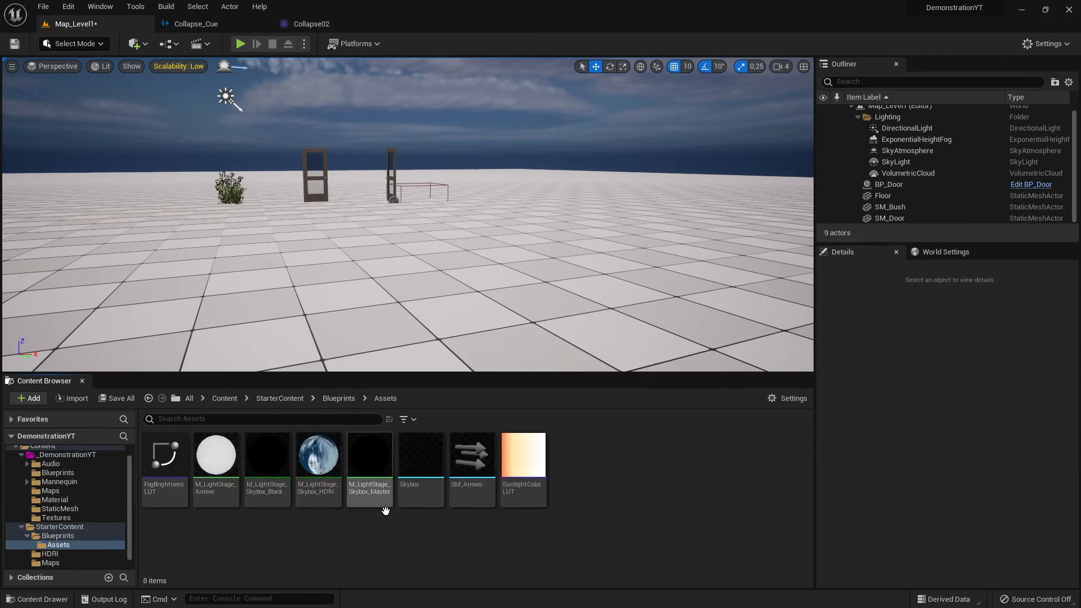
click(59, 536)
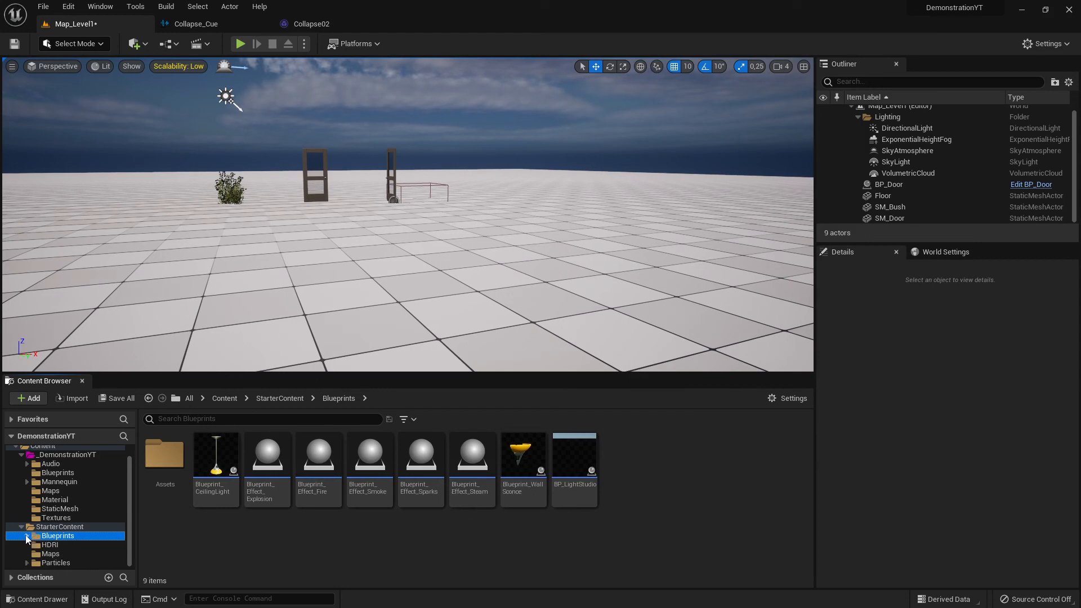
click(27, 537)
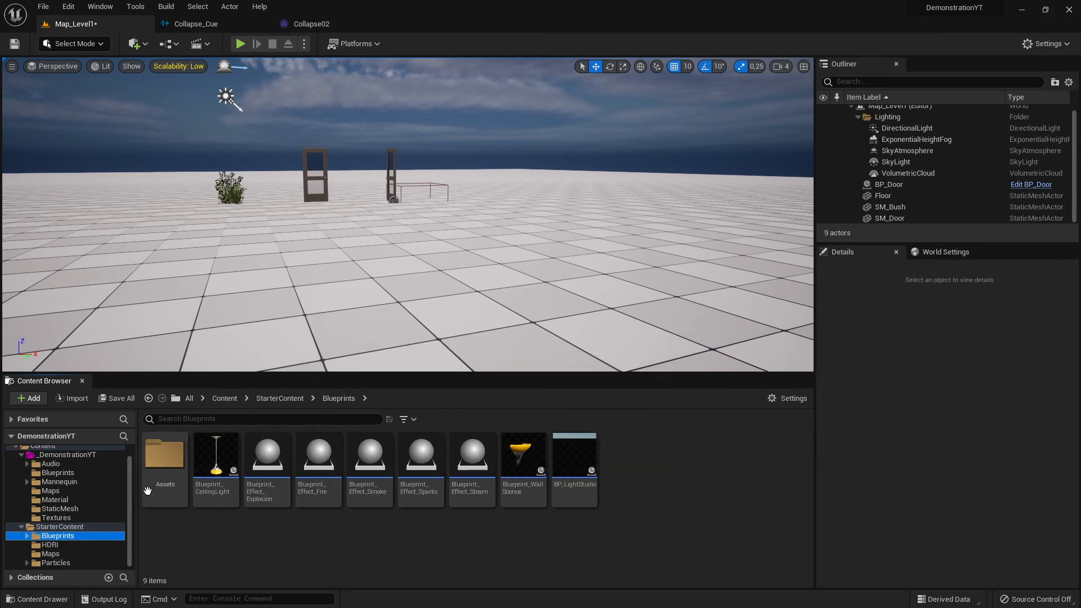
- Examine StarterContent's Particles folder and its Materials subfolder, collapsing the Particles folder again
click(59, 563)
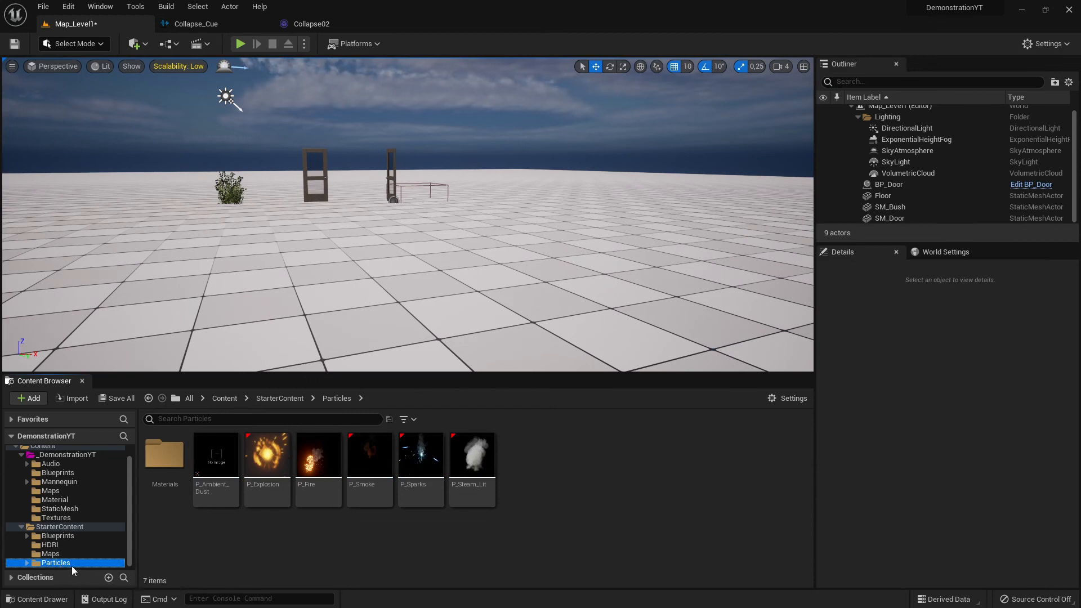
double_click(165, 457)
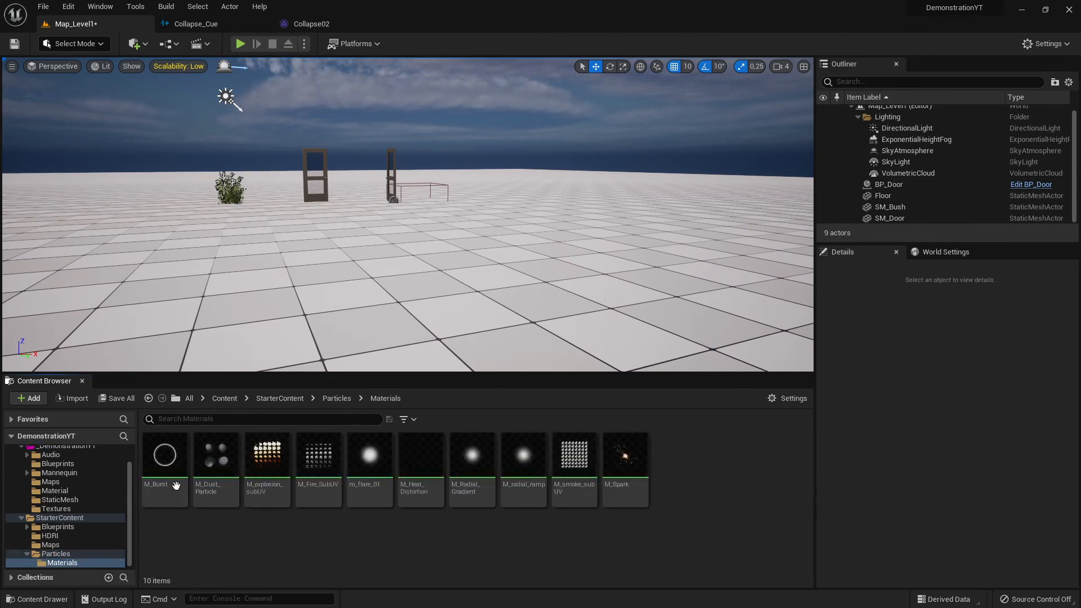
click(27, 555)
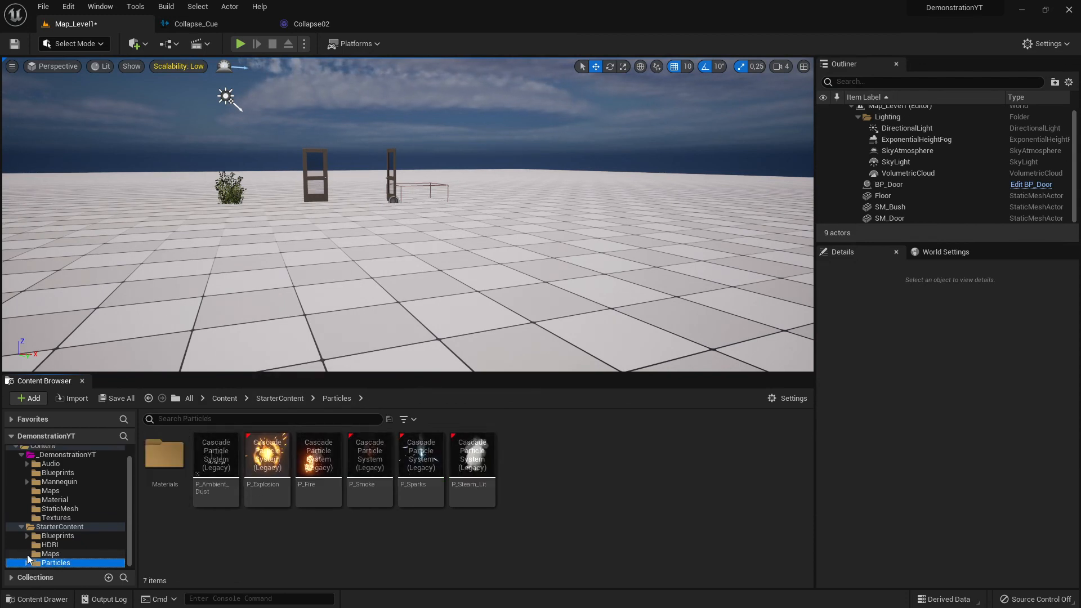